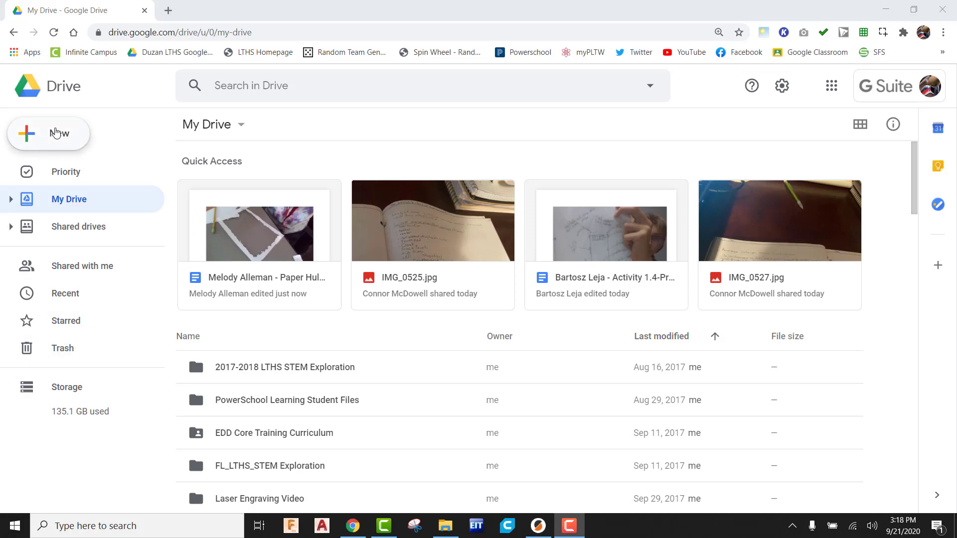
# - Create a new blank Google Jamboard from the Drive New menu's More options
pyautogui.click(58, 138)
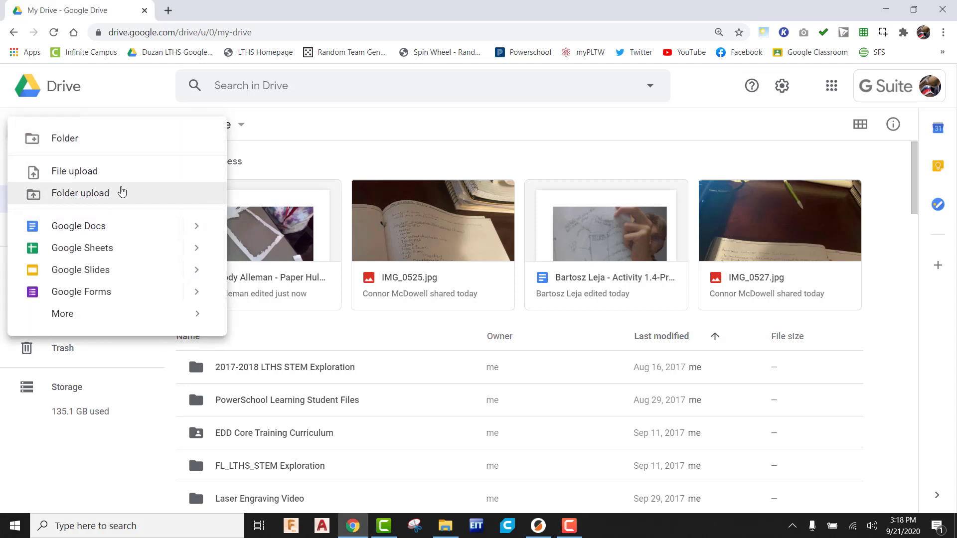
pyautogui.moveTo(95, 317)
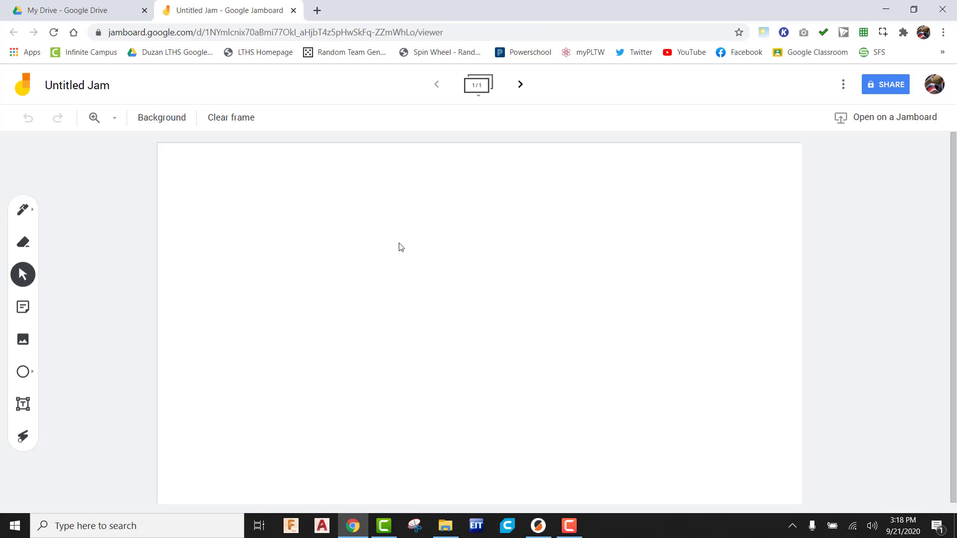
# - Give the frame a square grid background and place a Title-style text box top-left
pyautogui.click(173, 122)
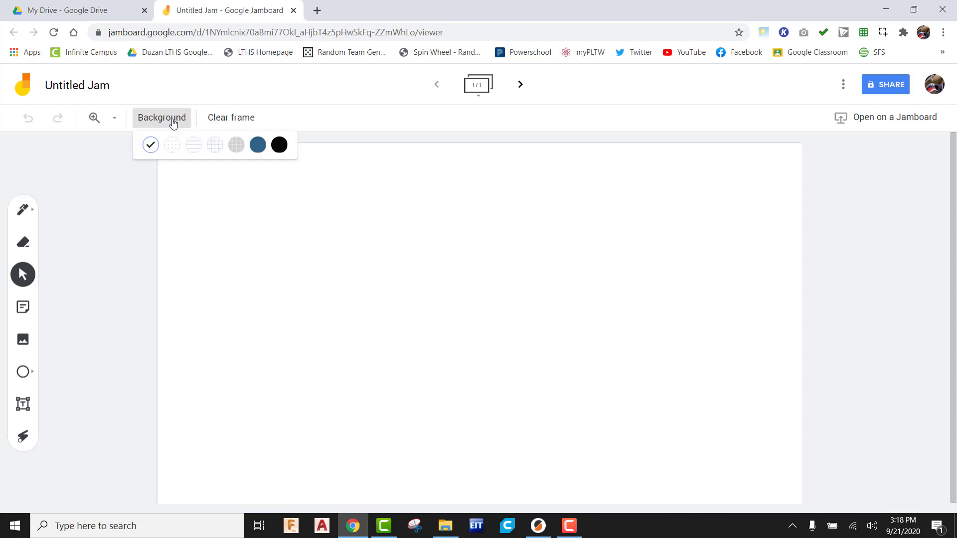
pyautogui.click(222, 149)
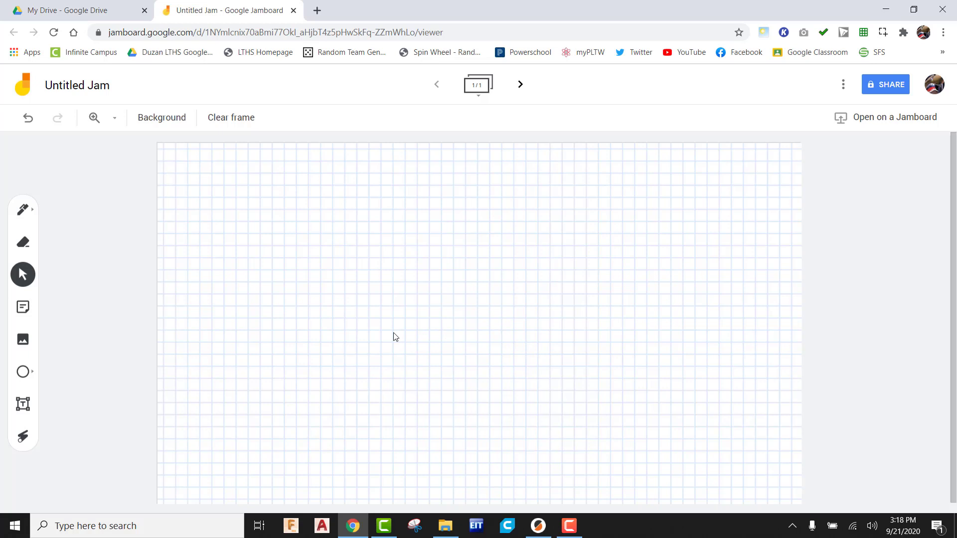
pyautogui.click(23, 408)
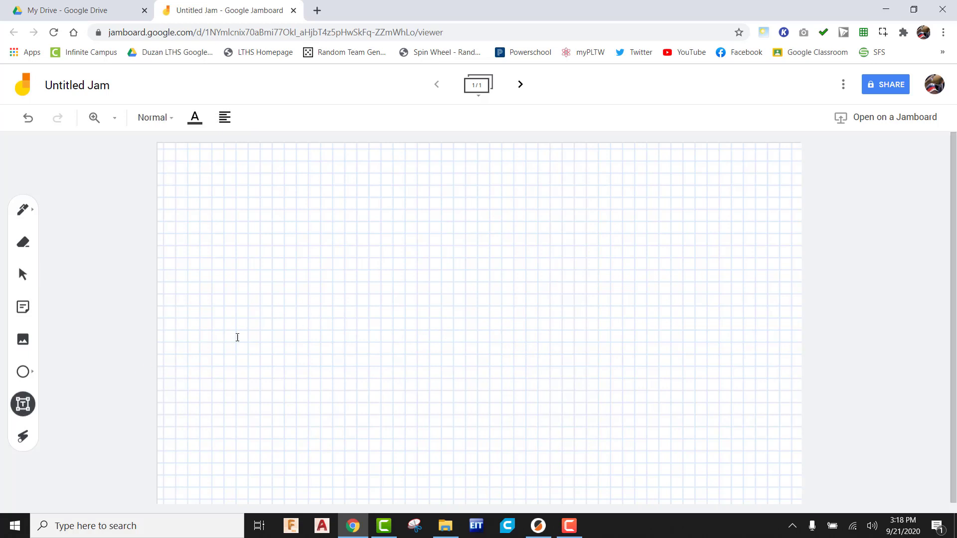
pyautogui.click(196, 172)
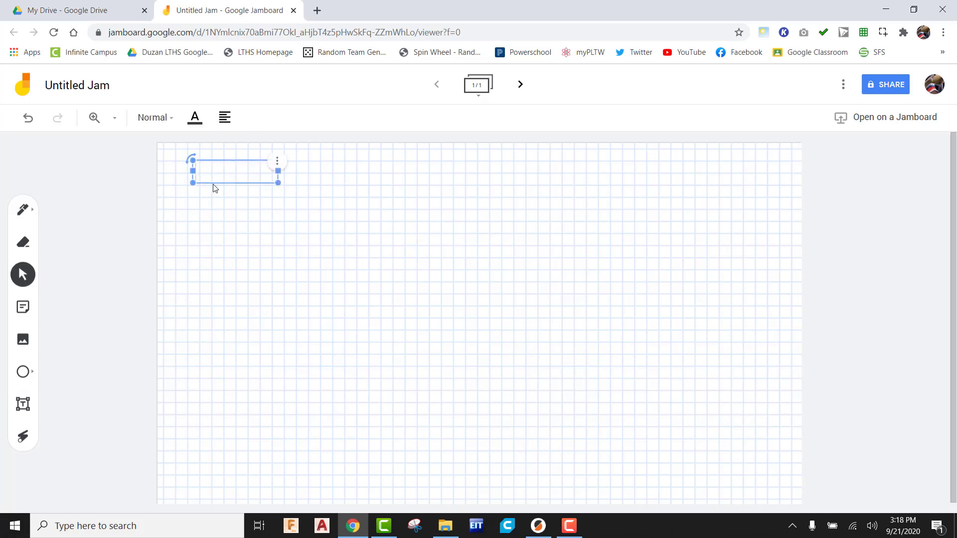
pyautogui.click(168, 122)
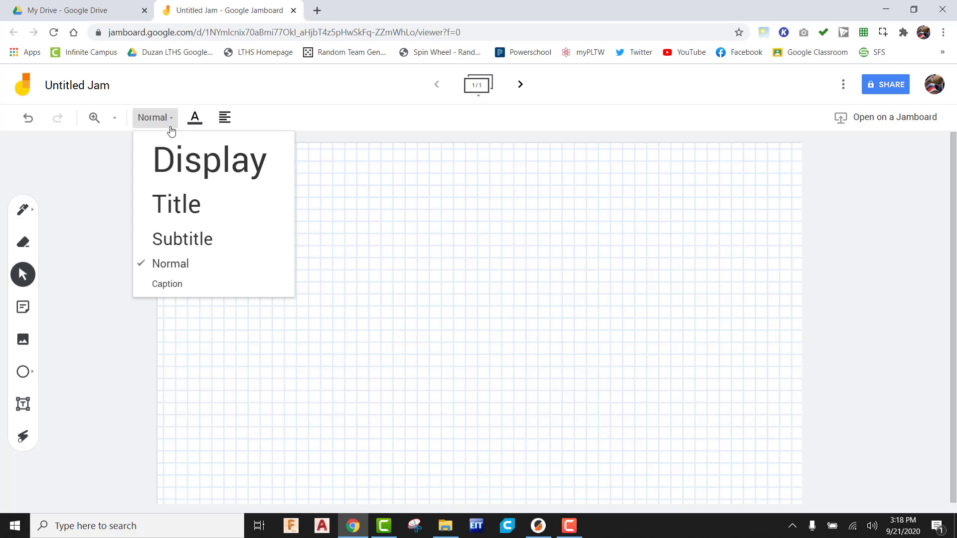
pyautogui.click(180, 204)
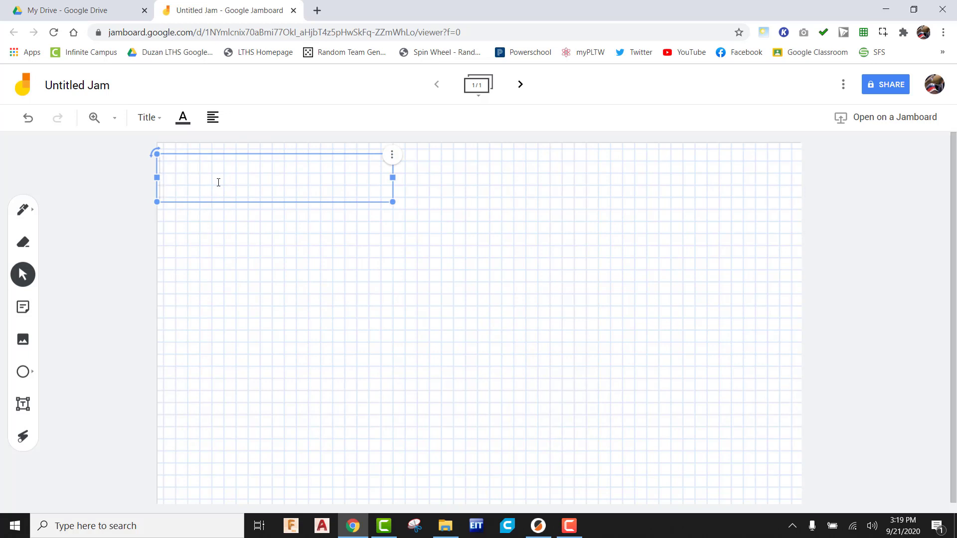
# - Type the title 'Activity 1.4- Product Improvement' and widen the box to fit one line
pyautogui.write('a')
pyautogui.press('BackSpace')
pyautogui.write('Activity 1')
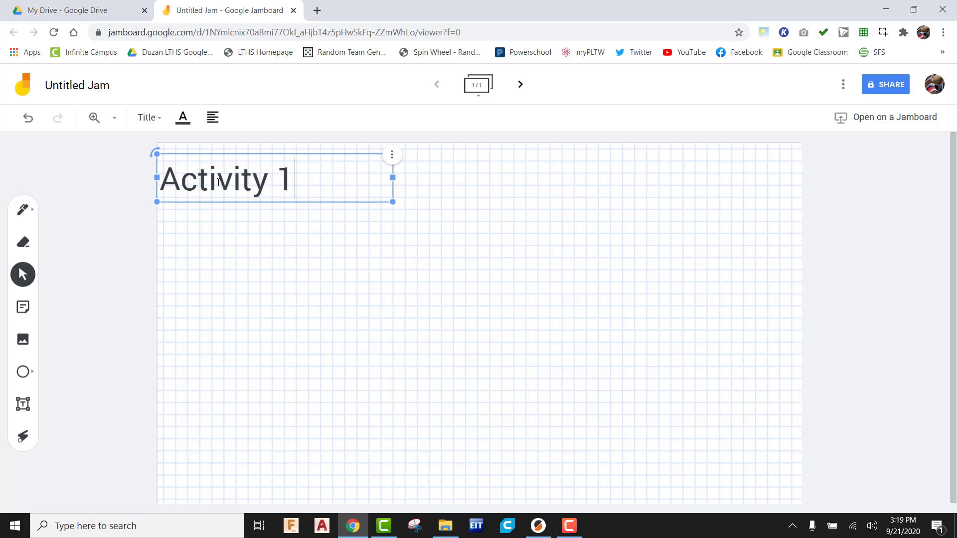
pyautogui.write('.4- Product Impr')
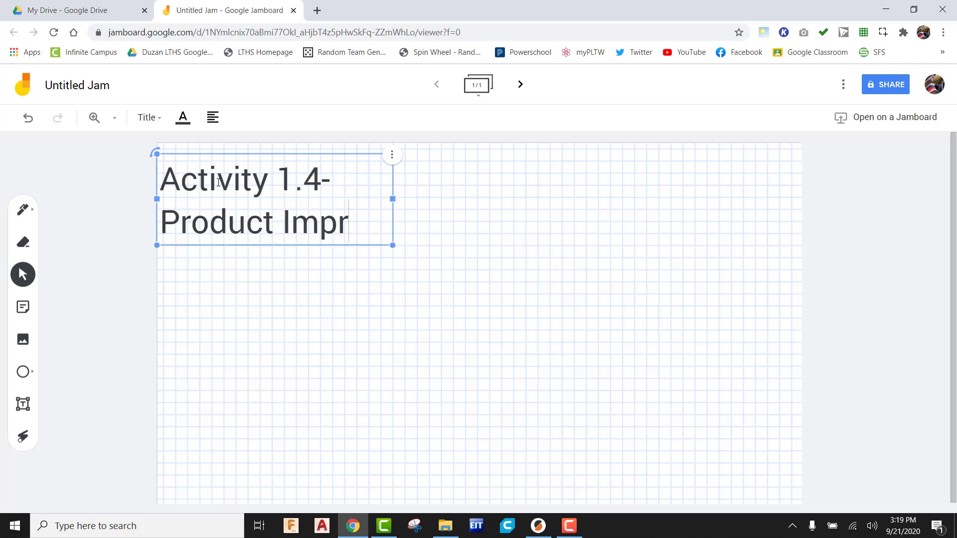
pyautogui.press('BackSpace')
pyautogui.write('rovement')
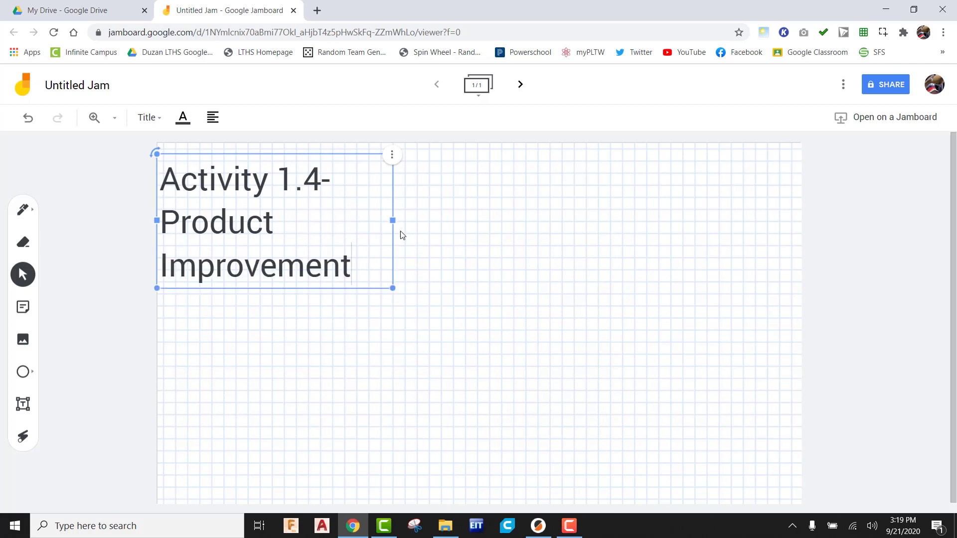
pyautogui.moveTo(391, 219); pyautogui.dragTo(769, 228)
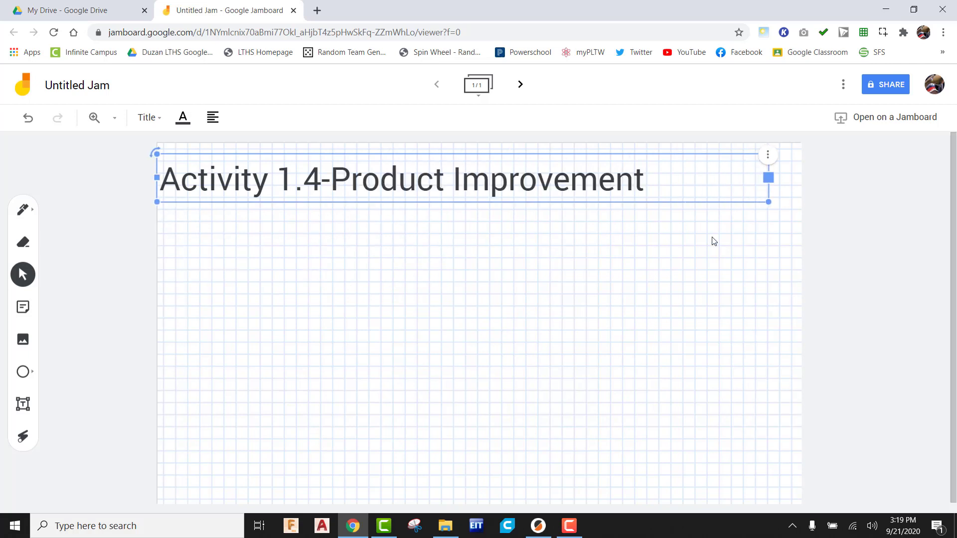
pyautogui.moveTo(353, 183); pyautogui.dragTo(364, 183)
pyautogui.click(384, 294)
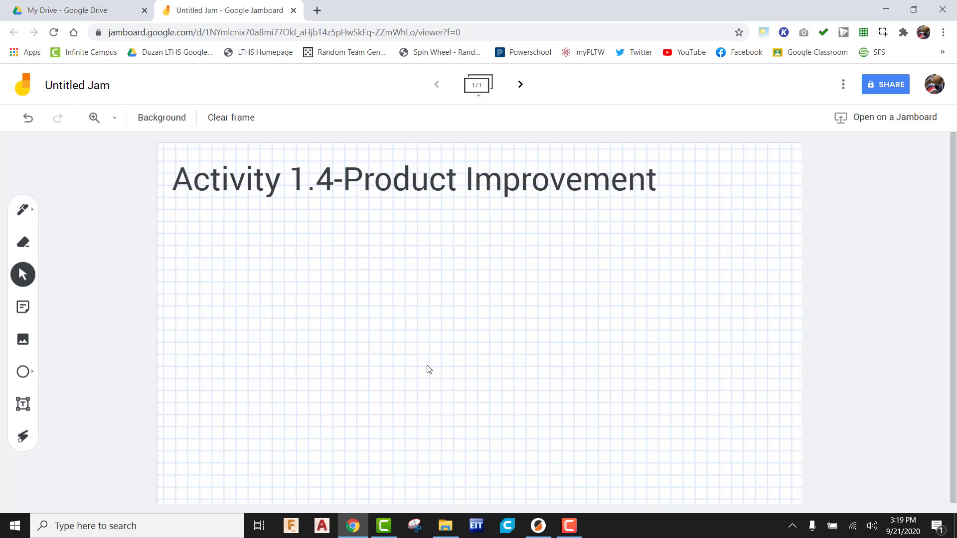
# - Add a Subtitle-style box below the title reading 'Introduction:' plus placeholder text, widened to two lines
pyautogui.click(24, 405)
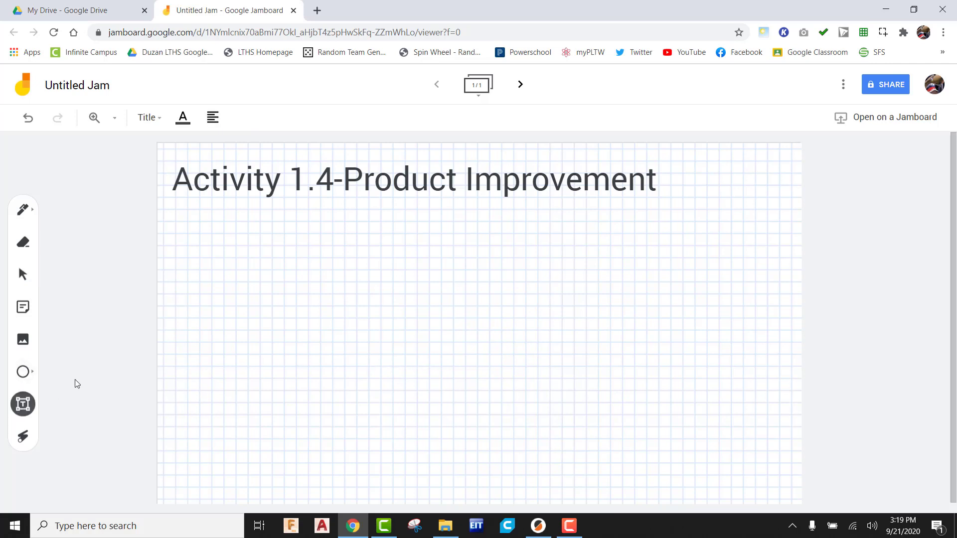
pyautogui.click(206, 220)
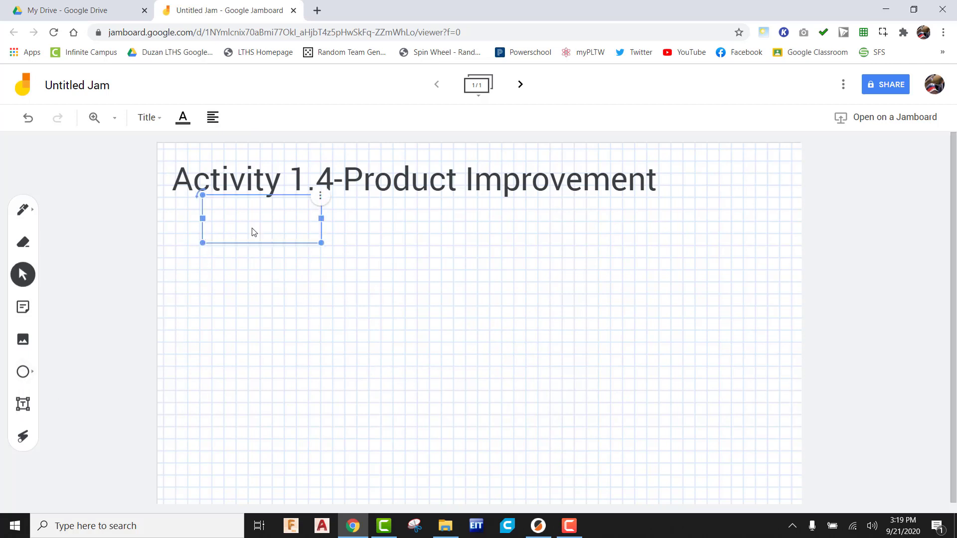
pyautogui.click(158, 120)
pyautogui.click(167, 239)
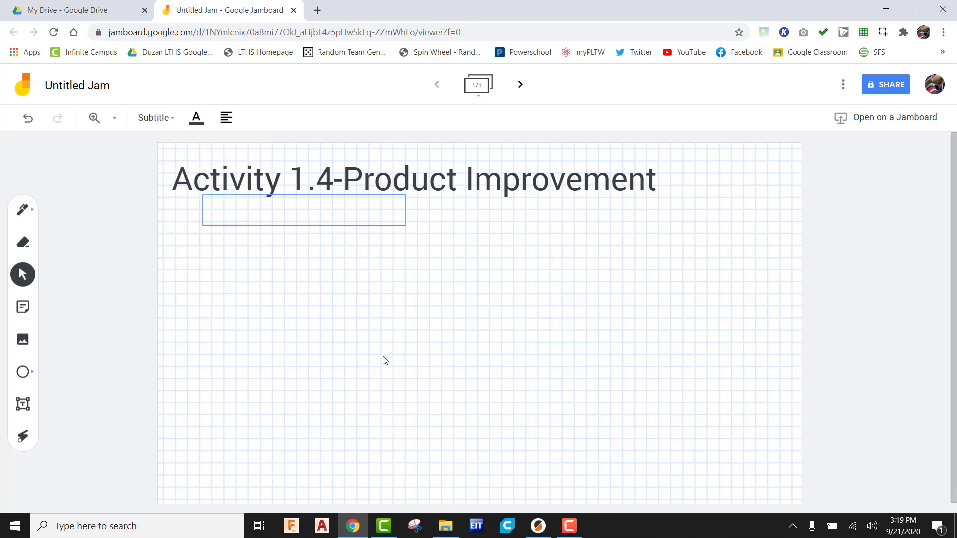
pyautogui.click(237, 212)
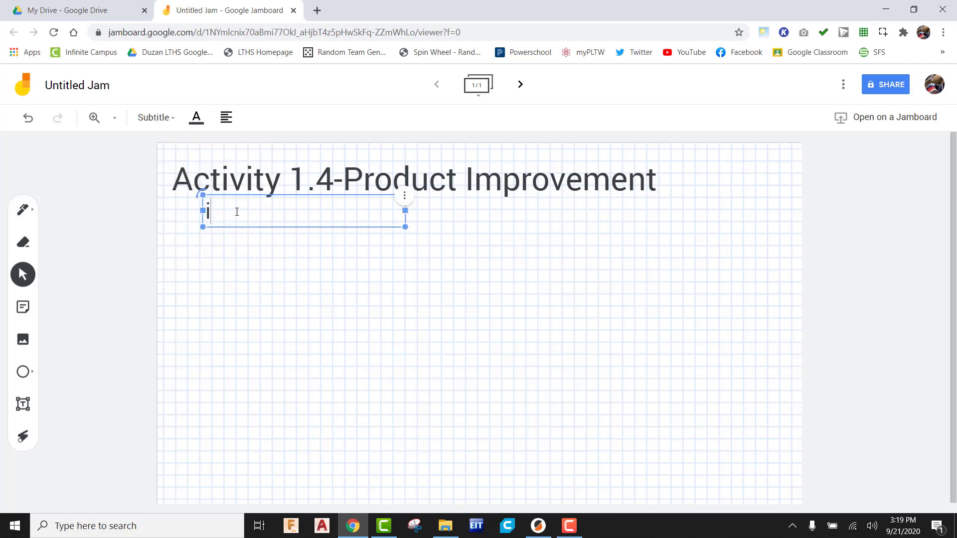
pyautogui.write('Introduction')
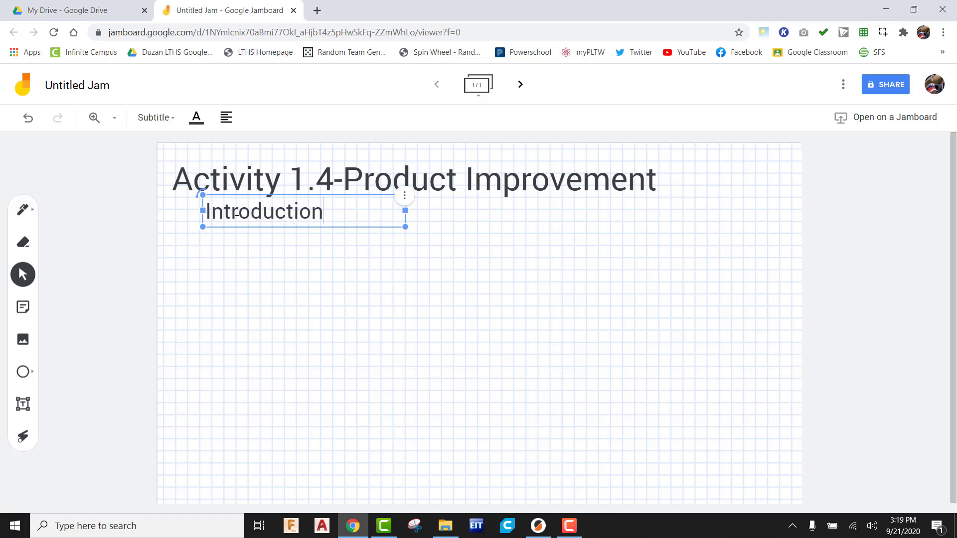
pyautogui.write(': asdfasdfasdfas')
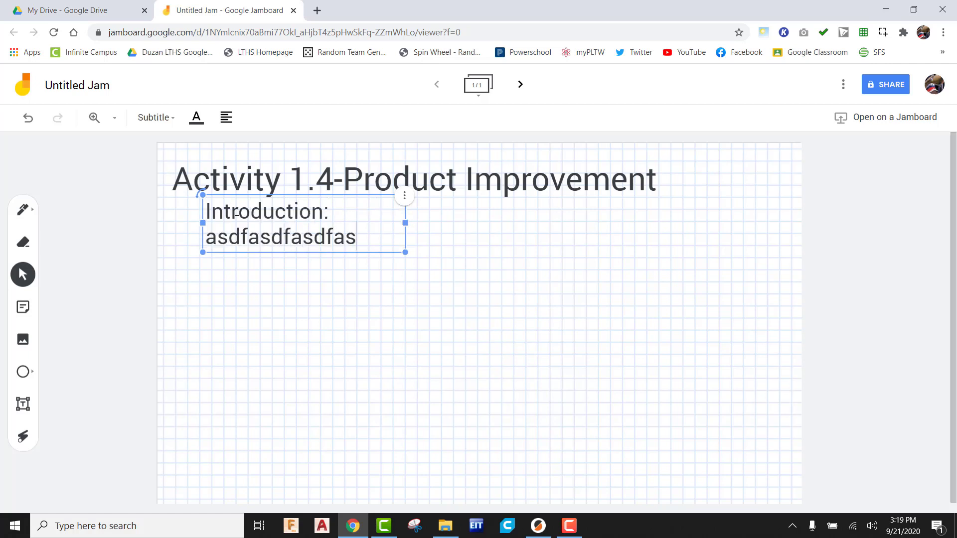
pyautogui.write('dfasdfasdfasdfasdfasdfasdfasdfasdfasdfasdfasdf')
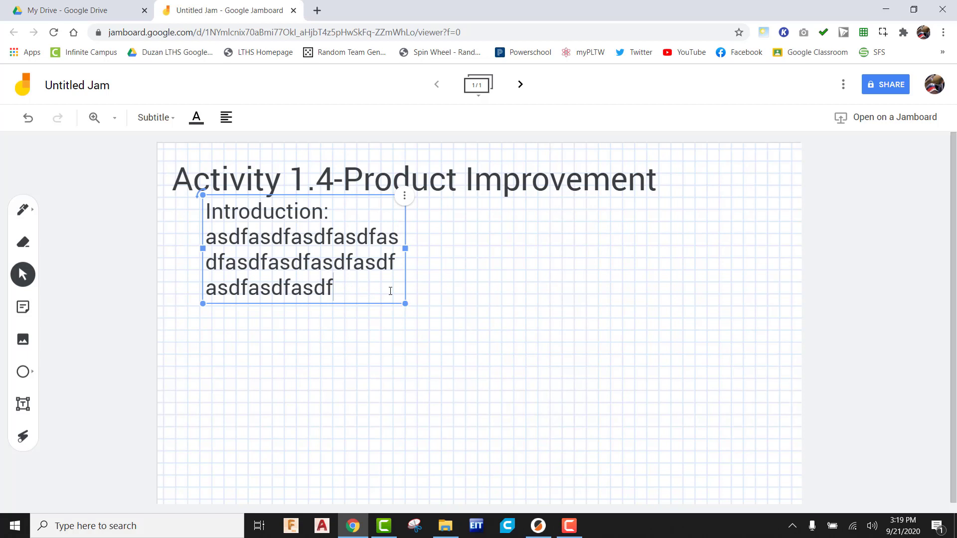
pyautogui.moveTo(404, 263); pyautogui.dragTo(712, 255)
pyautogui.click(573, 402)
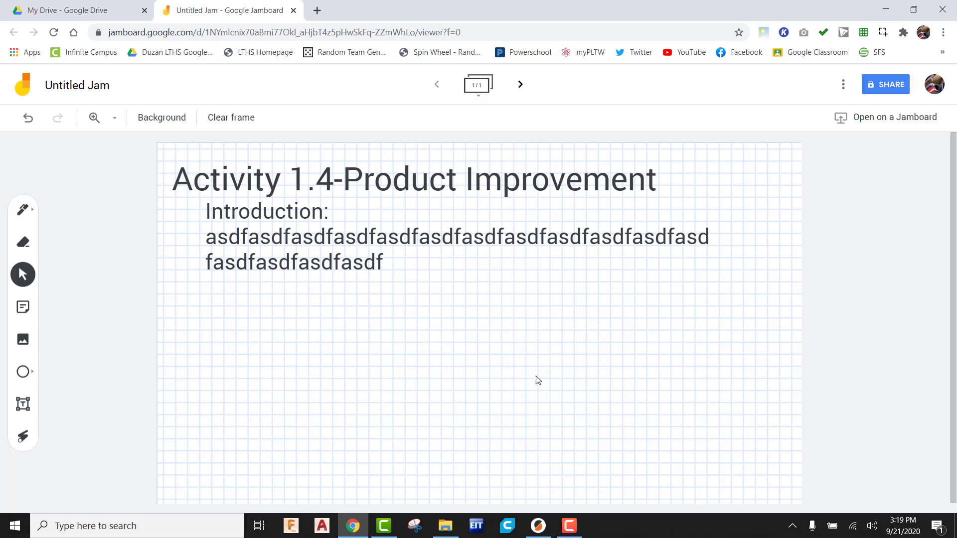
# - Sketch a zigzag squiggle and a star of three crossing lines below the introduction
pyautogui.click(28, 210)
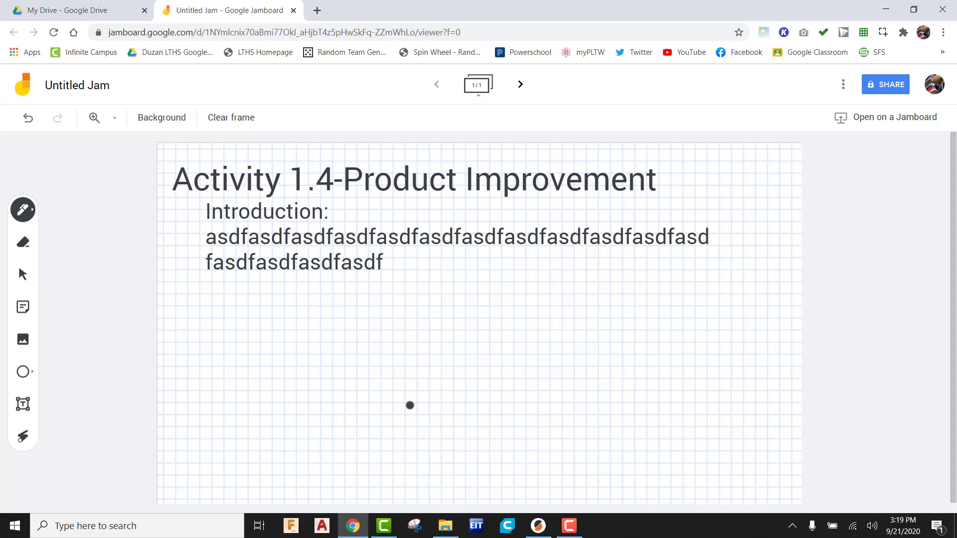
pyautogui.moveTo(216, 320)
pyautogui.mouseDown()
pyautogui.moveTo(201, 338)
pyautogui.moveTo(242, 391)
pyautogui.mouseUp()
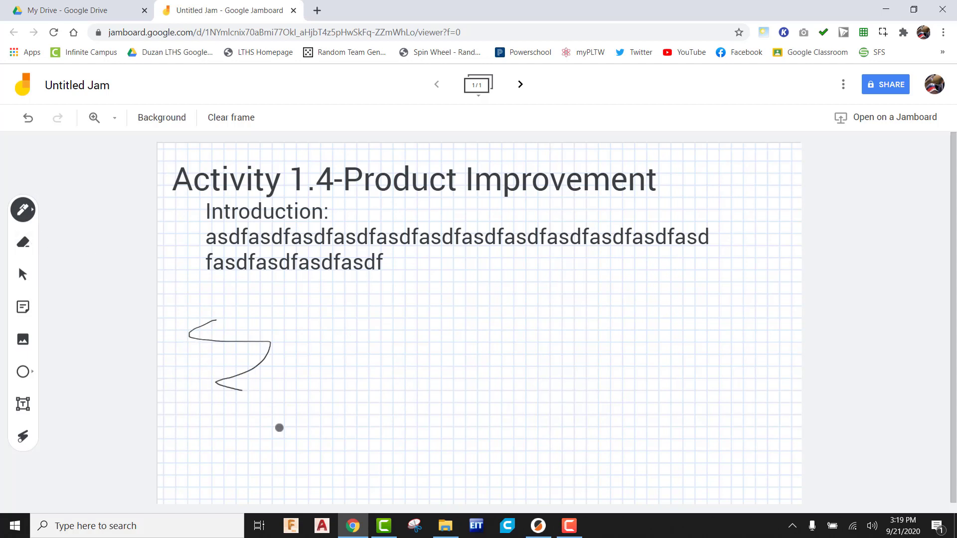
pyautogui.moveTo(279, 428); pyautogui.dragTo(308, 473)
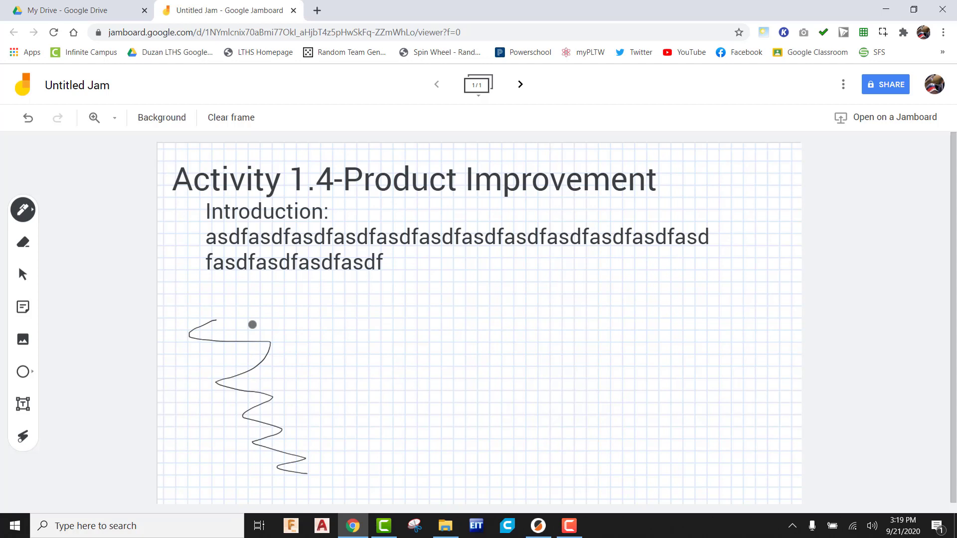
pyautogui.moveTo(258, 314)
pyautogui.mouseDown()
pyautogui.moveTo(329, 420)
pyautogui.moveTo(318, 443)
pyautogui.mouseUp()
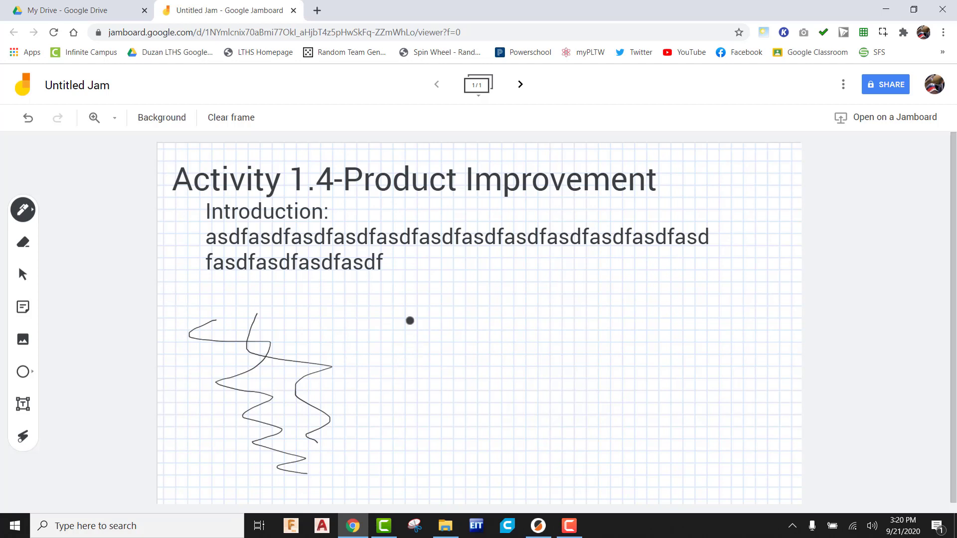
pyautogui.moveTo(366, 299); pyautogui.dragTo(477, 437)
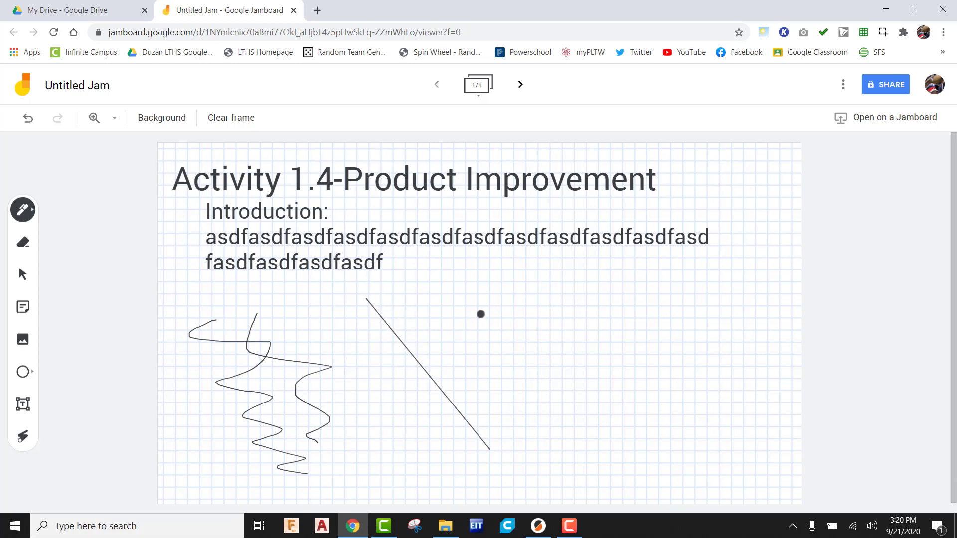
pyautogui.moveTo(487, 297); pyautogui.dragTo(394, 464)
pyautogui.moveTo(341, 389)
pyautogui.mouseDown()
pyautogui.moveTo(513, 384)
pyautogui.moveTo(538, 374)
pyautogui.mouseUp()
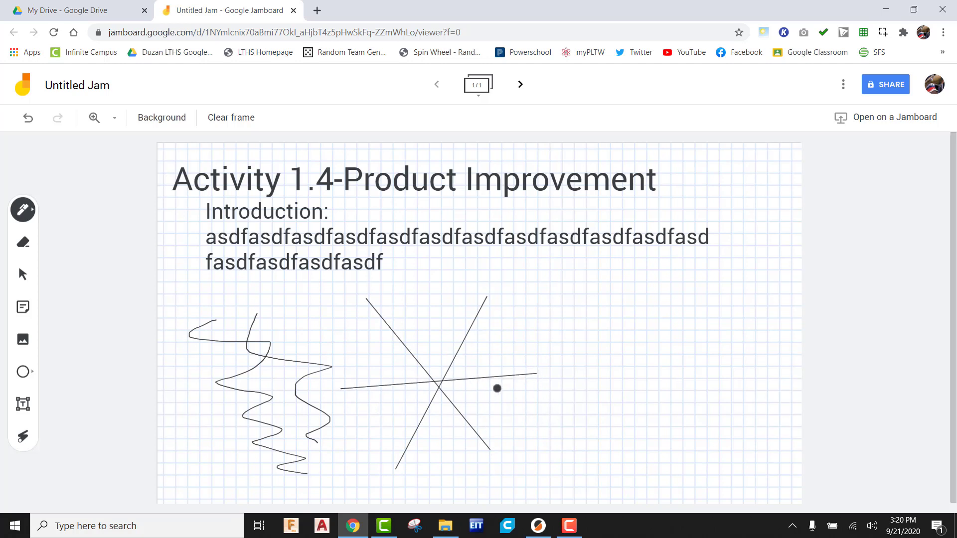
# - Draw a wavy line with the blue marker to the right of the star
pyautogui.click(31, 214)
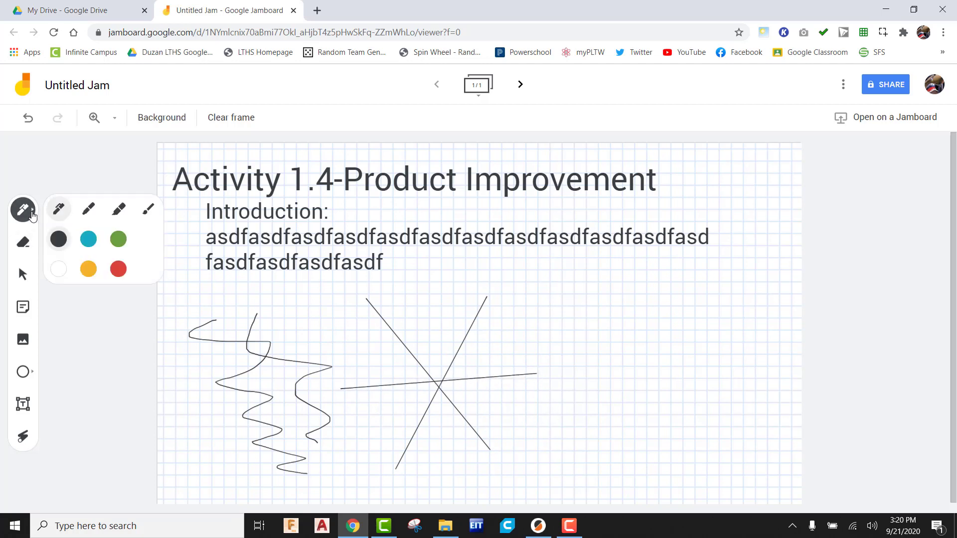
pyautogui.click(93, 215)
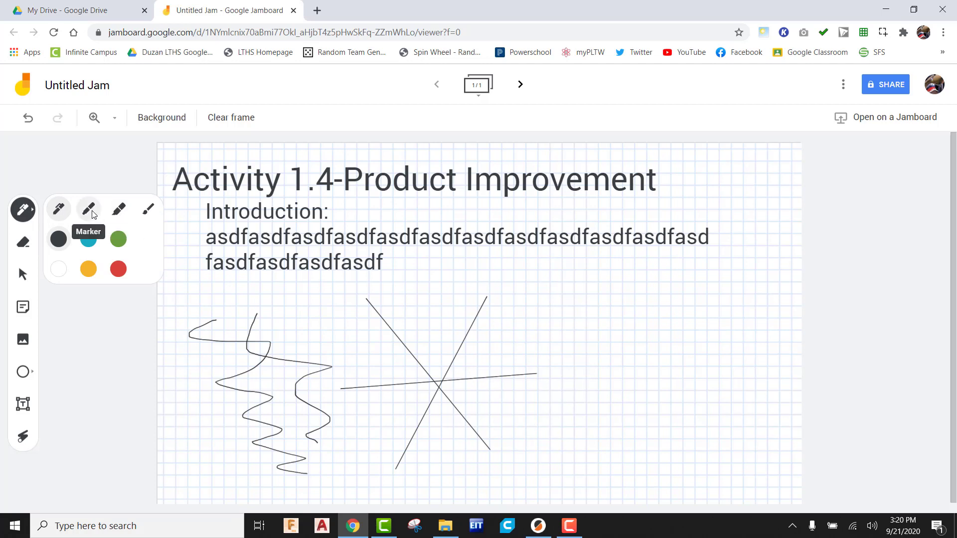
pyautogui.click(88, 242)
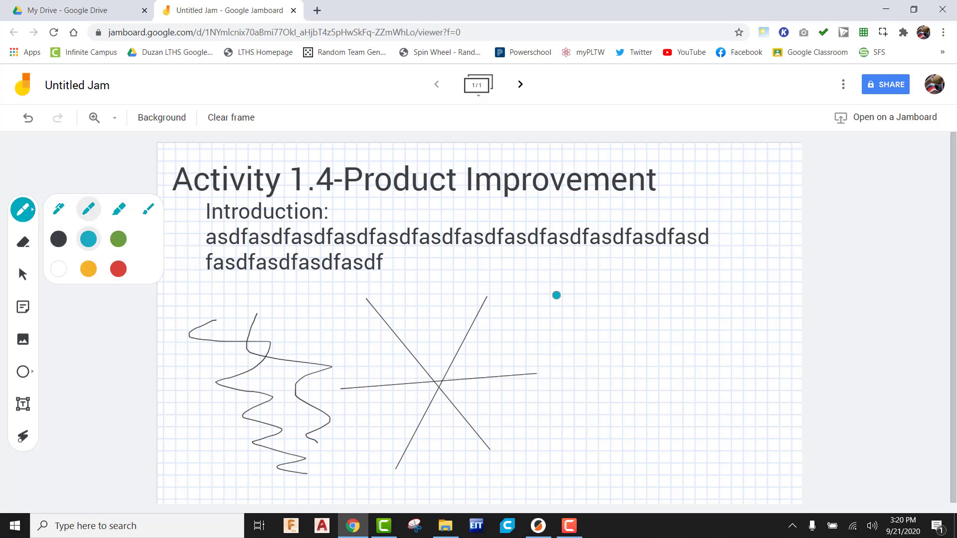
pyautogui.moveTo(555, 295)
pyautogui.mouseDown()
pyautogui.moveTo(596, 376)
pyautogui.moveTo(631, 415)
pyautogui.mouseUp()
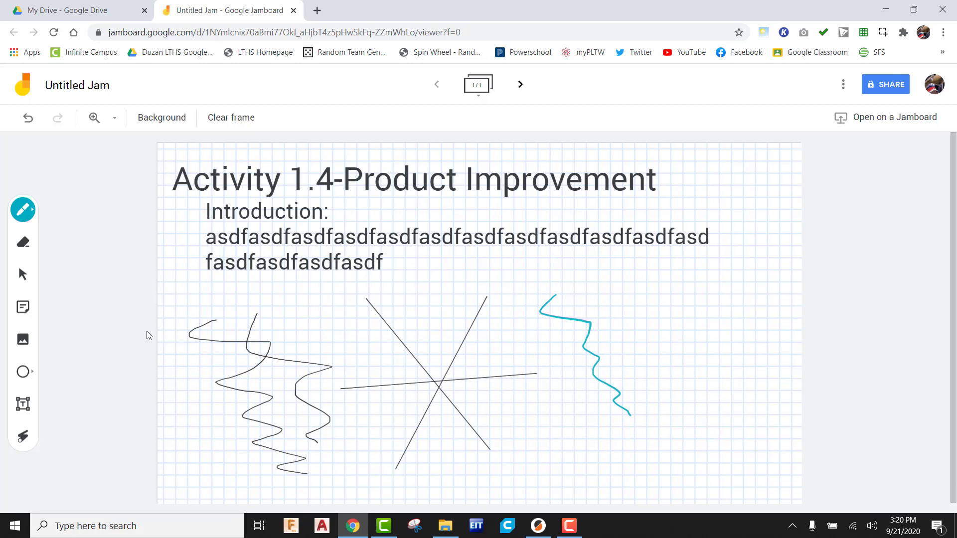
# - With the eraser, remove the blue marker wave and clear the star's central crossing point
pyautogui.click(25, 243)
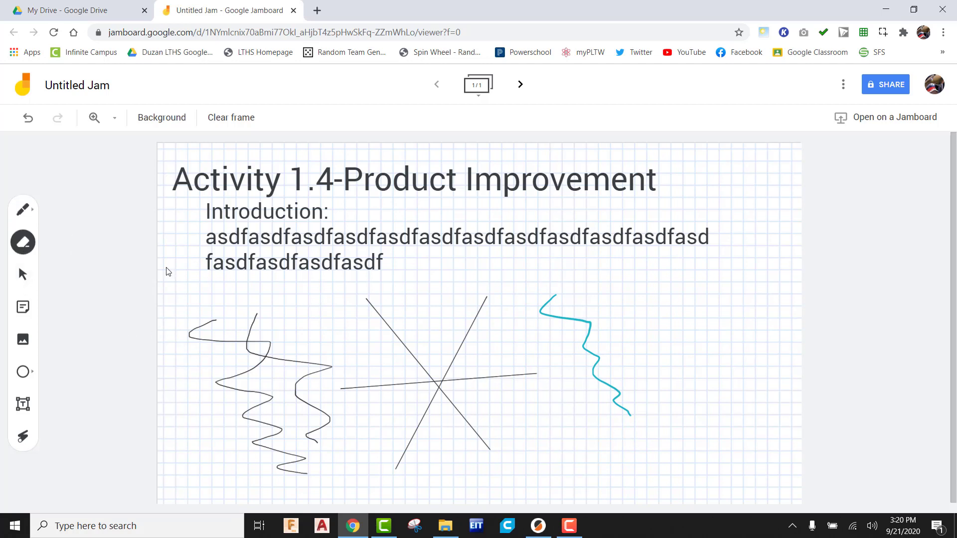
pyautogui.moveTo(571, 319)
pyautogui.mouseDown()
pyautogui.moveTo(557, 316)
pyautogui.moveTo(544, 285)
pyautogui.moveTo(557, 293)
pyautogui.moveTo(545, 305)
pyautogui.moveTo(591, 327)
pyautogui.moveTo(593, 374)
pyautogui.moveTo(626, 408)
pyautogui.mouseUp()
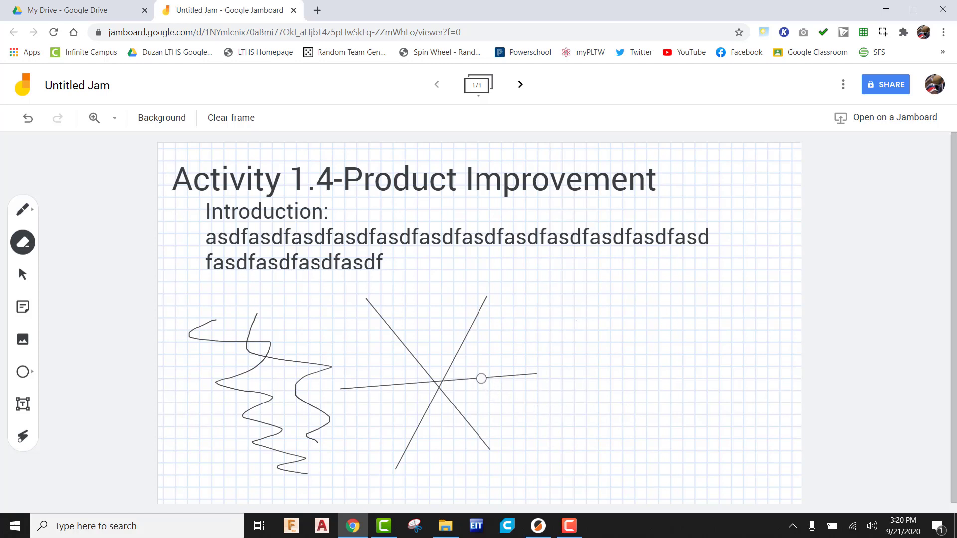
pyautogui.click(480, 377)
pyautogui.moveTo(466, 356)
pyautogui.mouseDown()
pyautogui.moveTo(442, 384)
pyautogui.moveTo(442, 362)
pyautogui.moveTo(432, 377)
pyautogui.mouseUp()
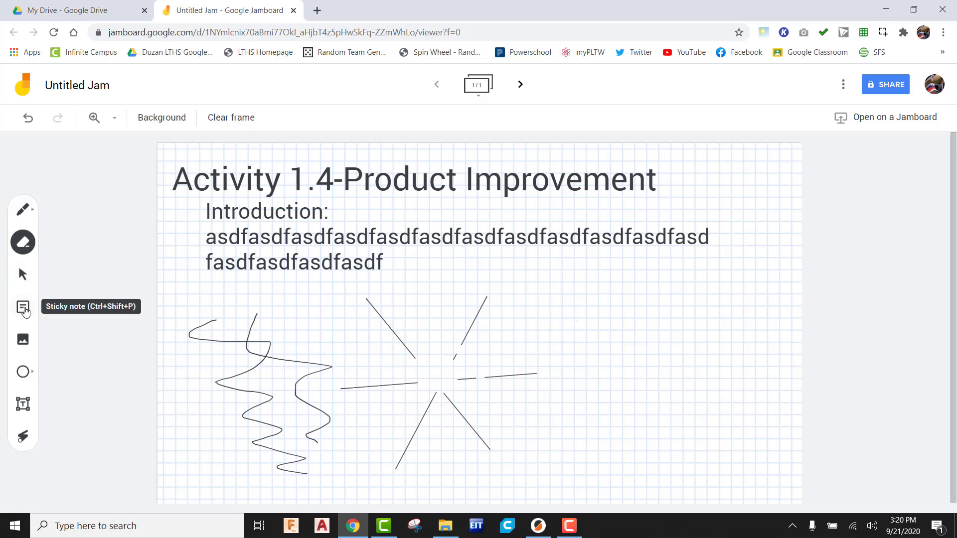
# - Add a placeholder-text sticky note, then move, tilt and enlarge it right of the star
pyautogui.click(24, 307)
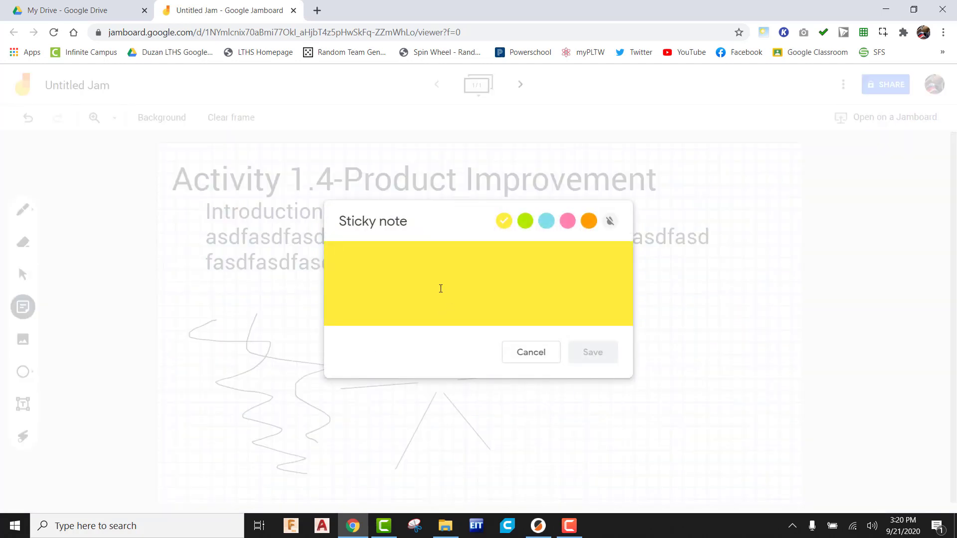
pyautogui.write('asdfasdfasdfasdfasdf')
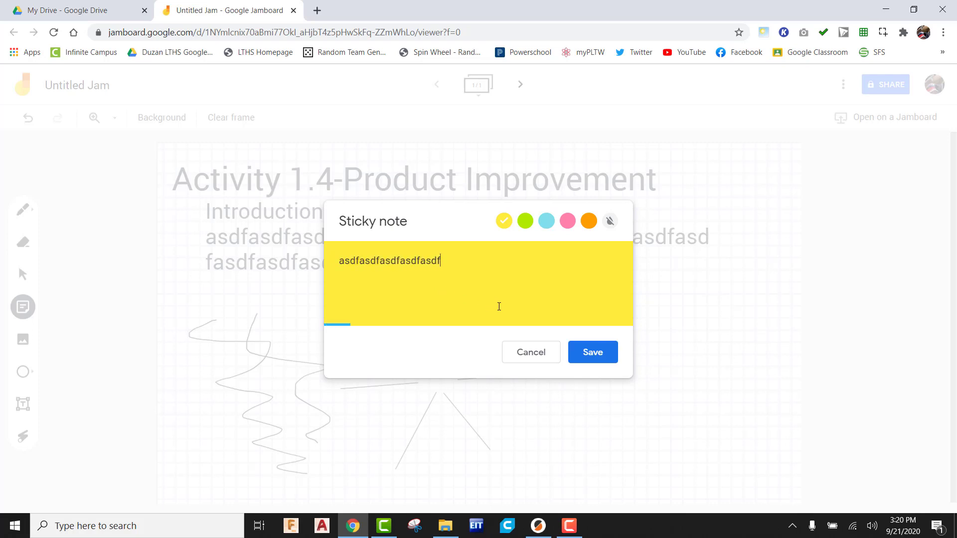
pyautogui.click(611, 358)
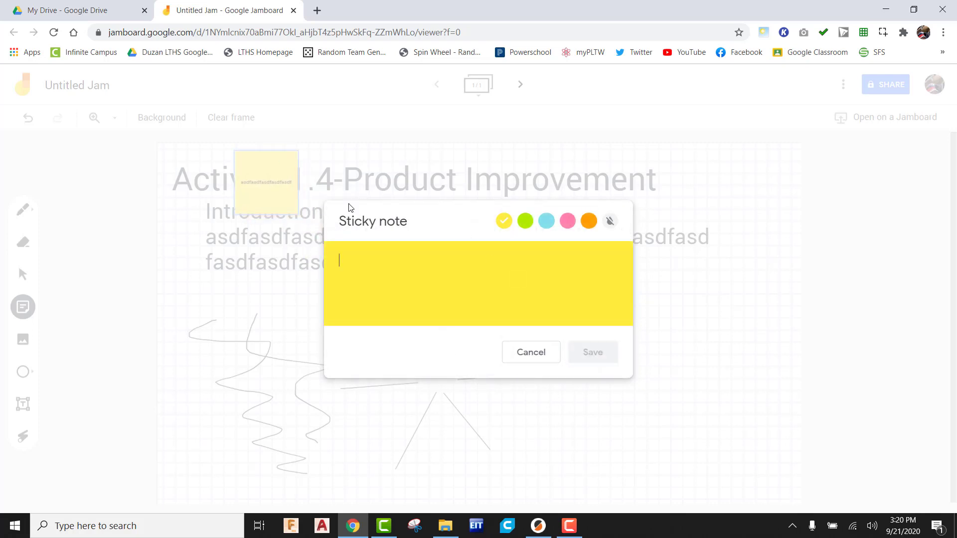
pyautogui.click(541, 357)
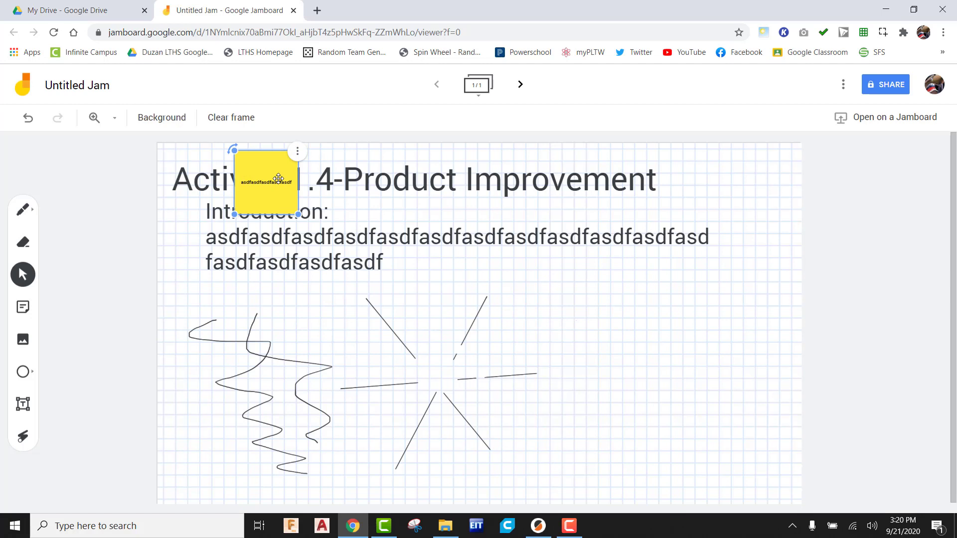
pyautogui.moveTo(267, 182); pyautogui.dragTo(338, 232)
pyautogui.moveTo(488, 315); pyautogui.dragTo(609, 320)
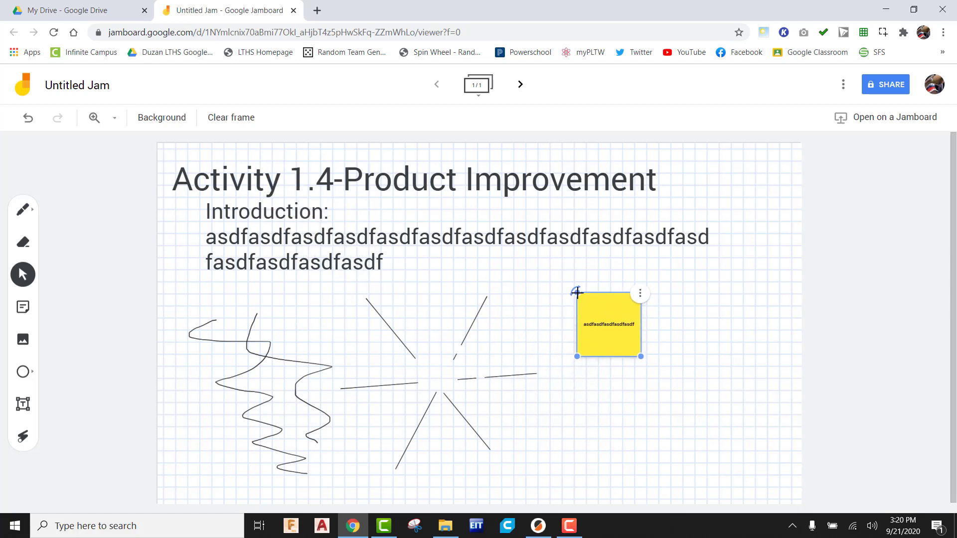
pyautogui.moveTo(574, 292); pyautogui.dragTo(567, 307)
pyautogui.moveTo(651, 342); pyautogui.dragTo(722, 356)
pyautogui.click(751, 331)
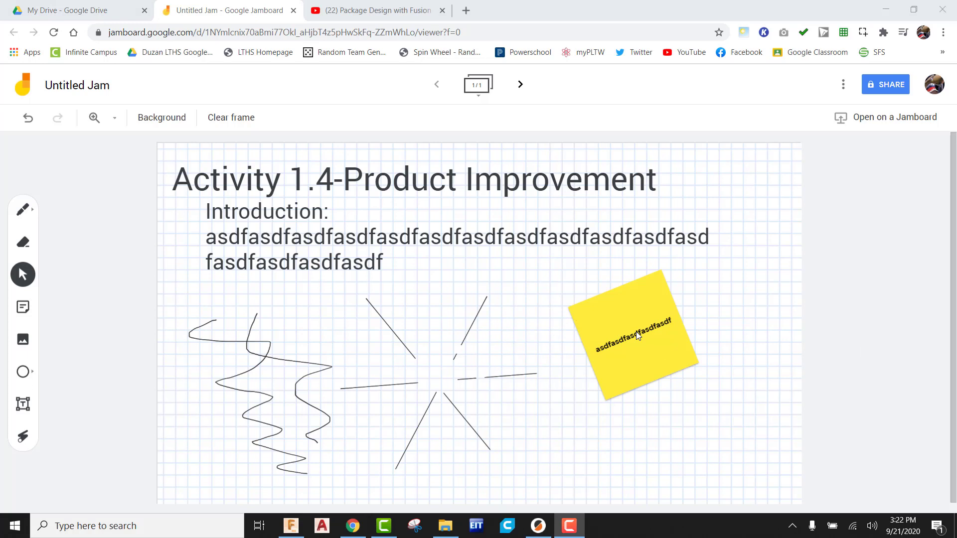
# - Delete the sticky note and switch over to Fusion 360
pyautogui.click(625, 315)
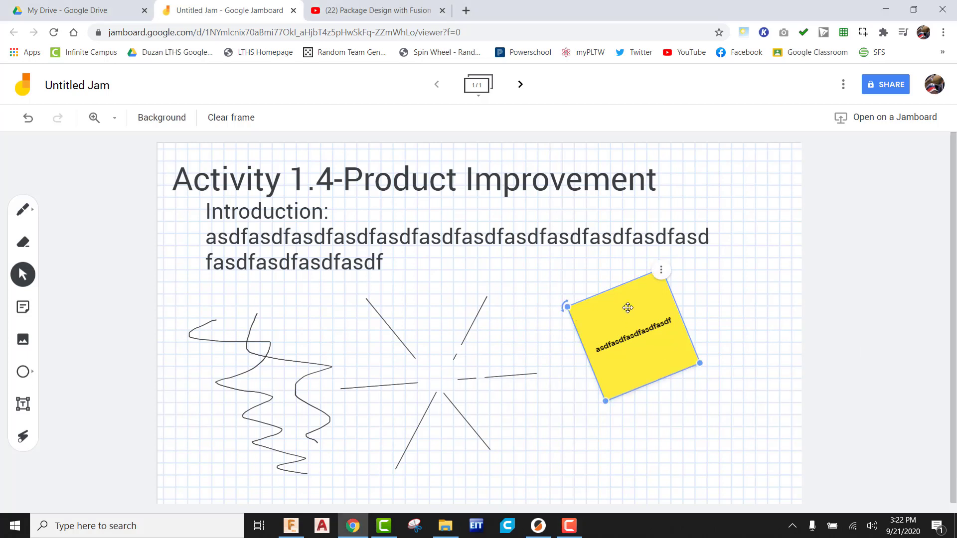
pyautogui.press('Delete')
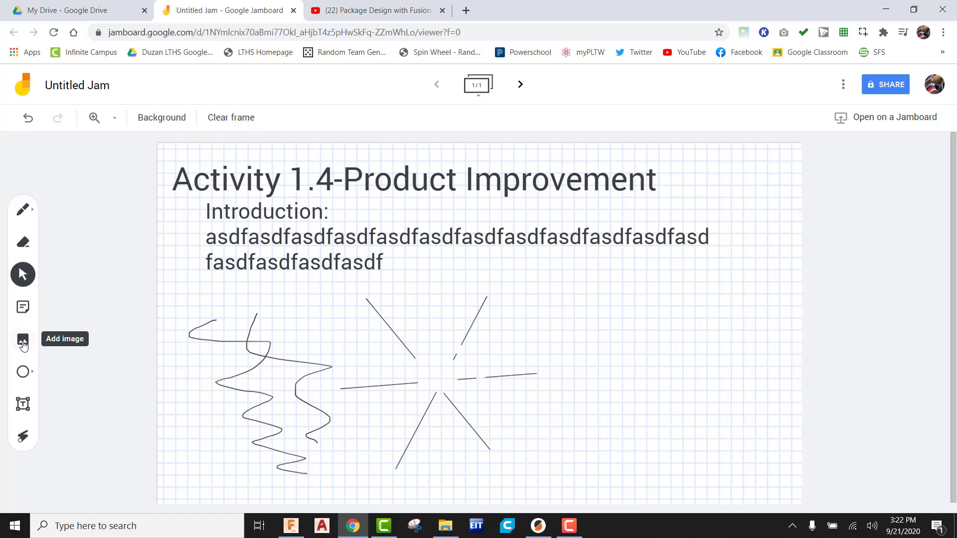
pyautogui.click(291, 525)
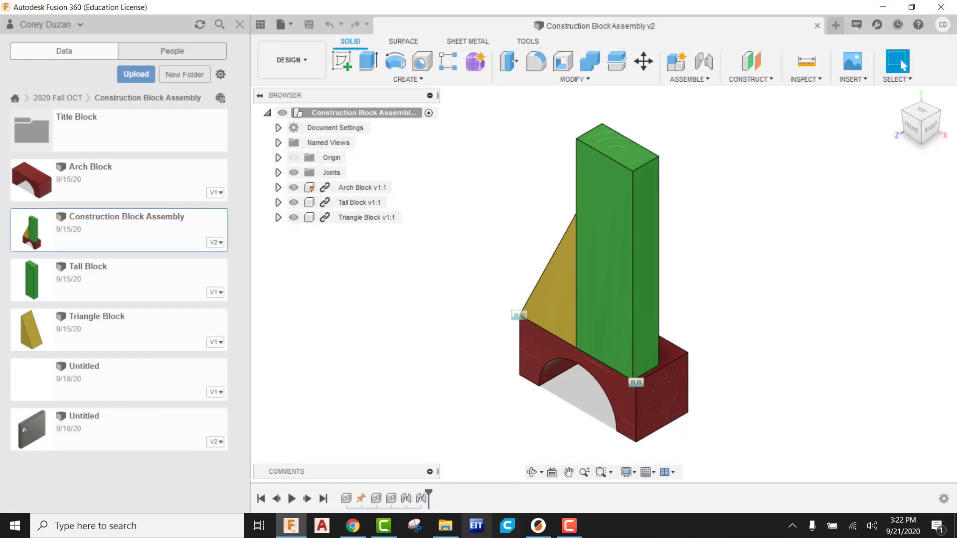
# - Snip the block assembly model and save it to the Desktop as 'Construction Block Assembly' PNG
pyautogui.click(417, 527)
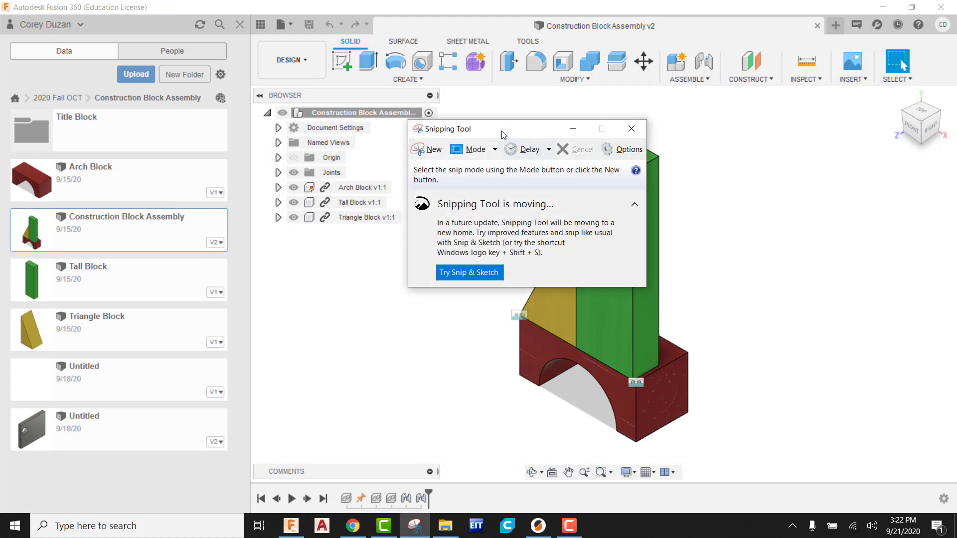
pyautogui.click(425, 150)
pyautogui.moveTo(491, 109); pyautogui.dragTo(746, 460)
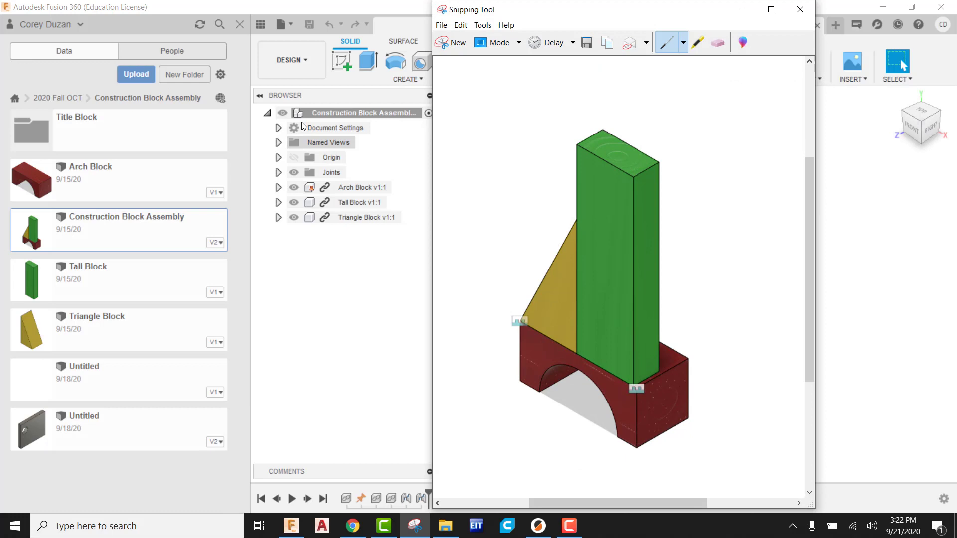
pyautogui.click(442, 24)
pyautogui.click(451, 55)
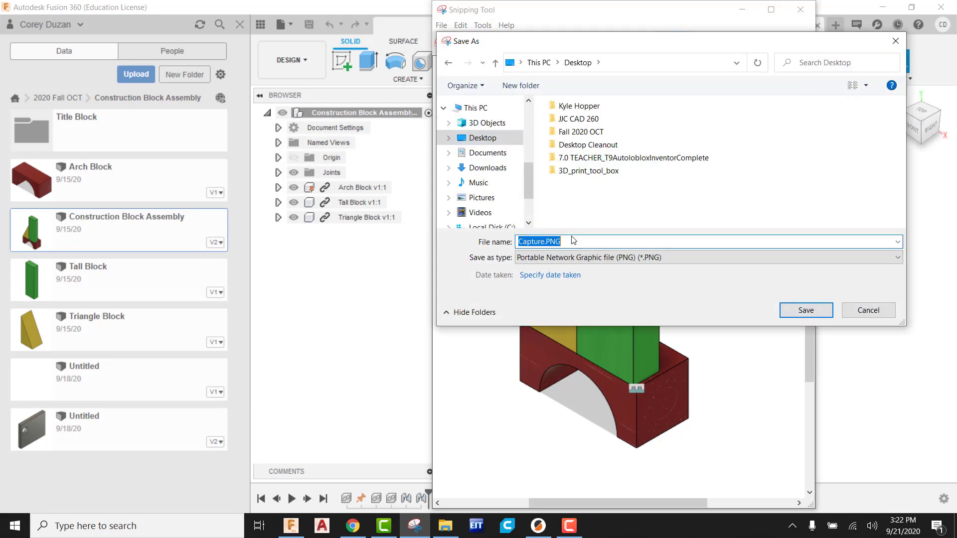
pyautogui.write('Construction Block Assembl')
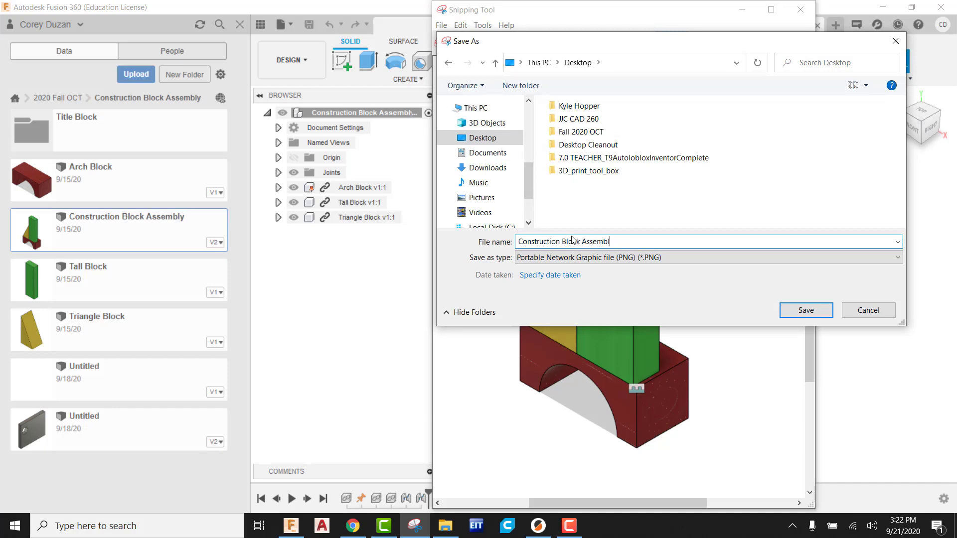
pyautogui.write('y')
pyautogui.press('Return')
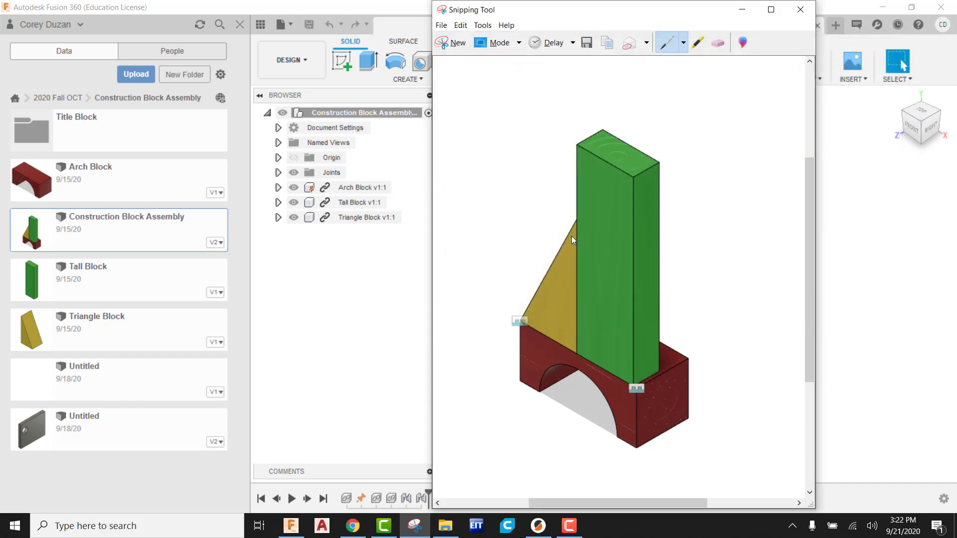
pyautogui.click(801, 10)
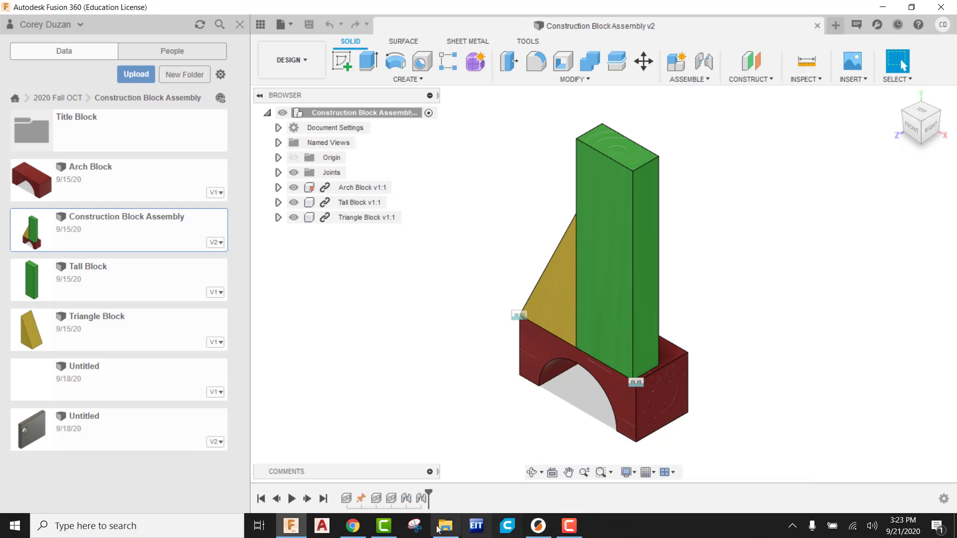
# - Upload Construction Block Assembly.PNG into the jam and enlarge it right of the star
pyautogui.click(365, 525)
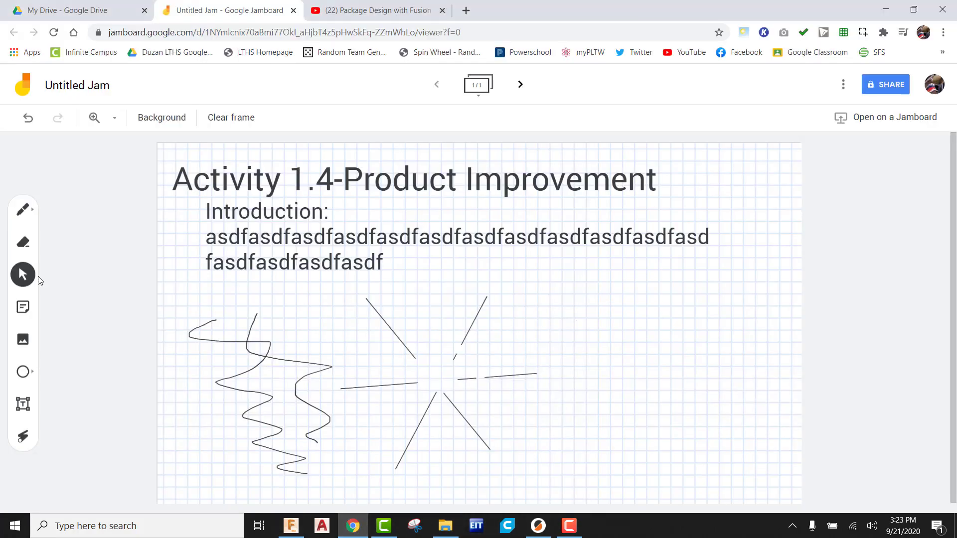
pyautogui.click(25, 340)
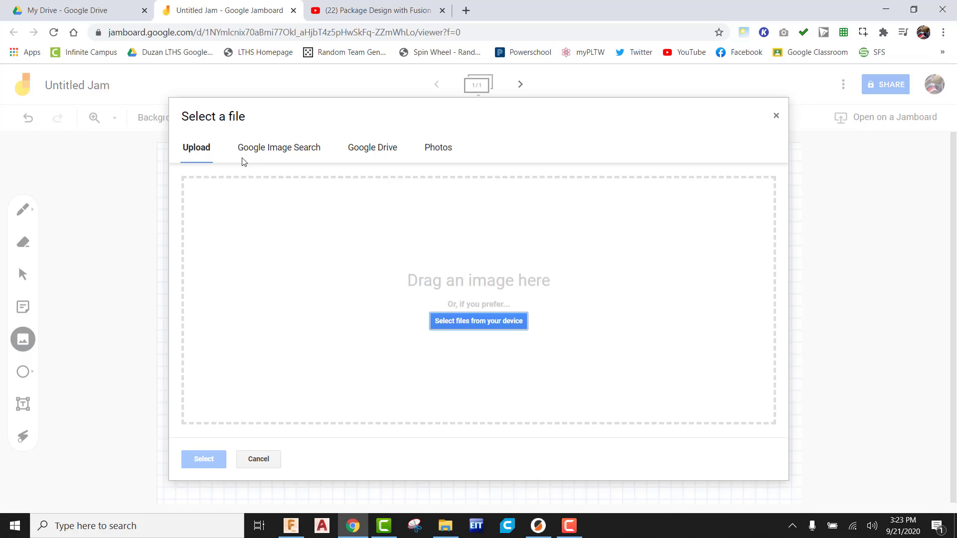
pyautogui.click(469, 323)
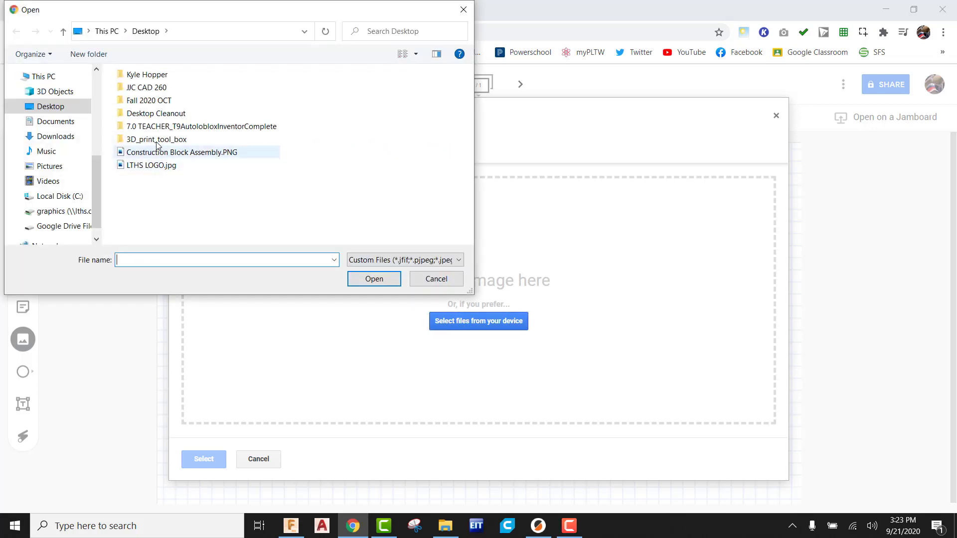
pyautogui.click(164, 152)
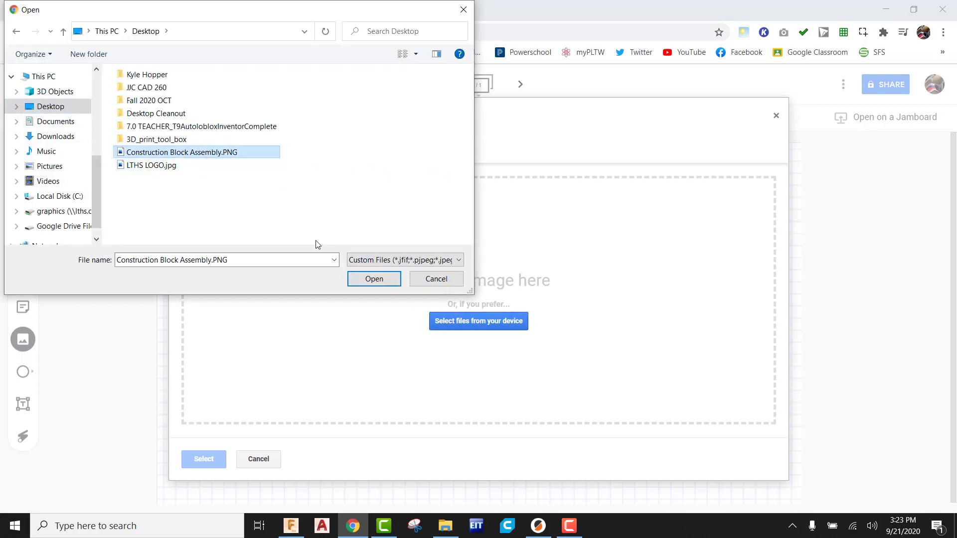
pyautogui.click(370, 280)
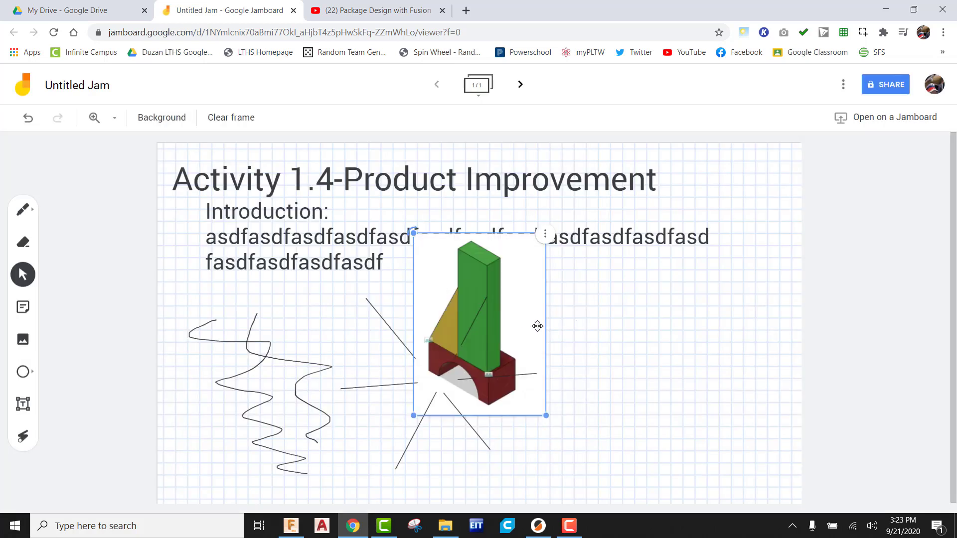
pyautogui.moveTo(538, 326); pyautogui.dragTo(689, 344)
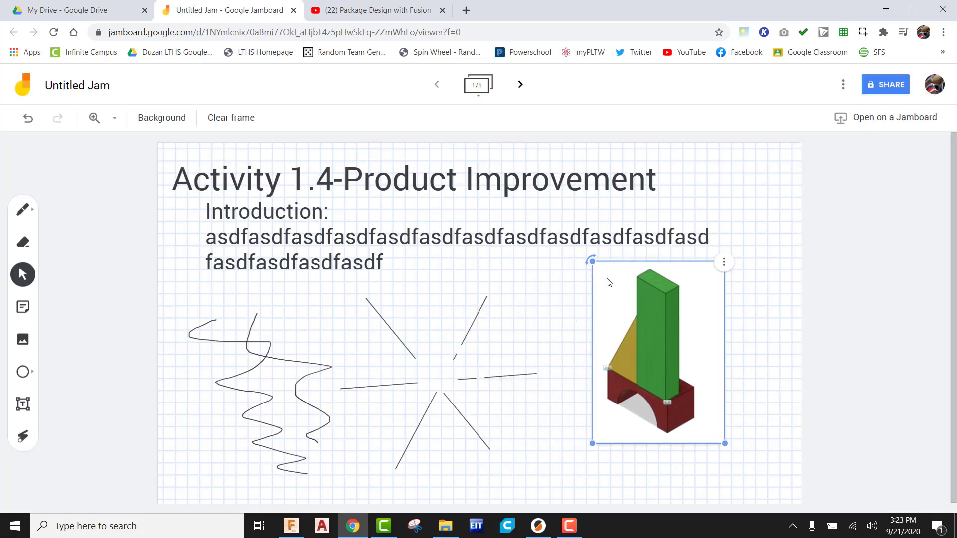
pyautogui.moveTo(724, 443); pyautogui.dragTo(692, 453)
pyautogui.click(552, 307)
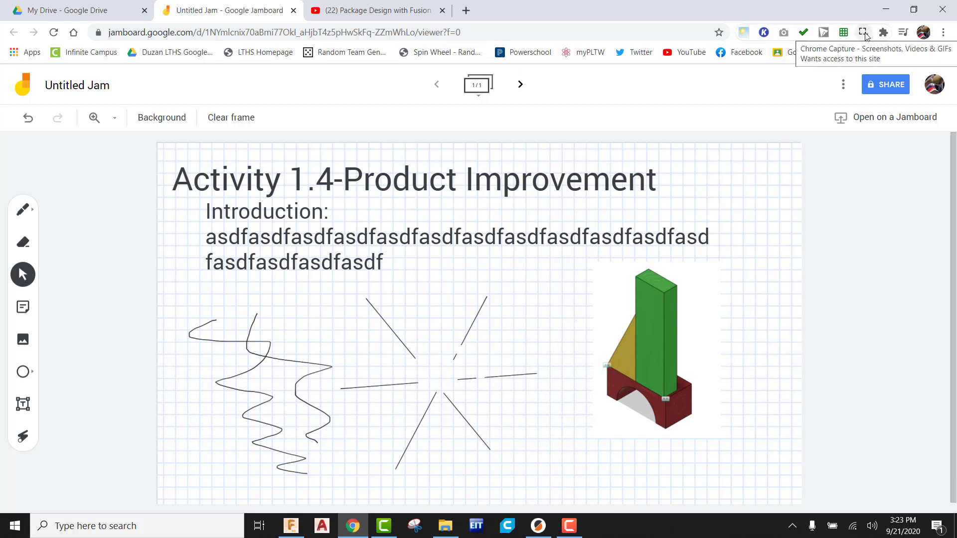
# - Select the Package Design with Fusion 360 video area, play it, and start recording
pyautogui.click(396, 14)
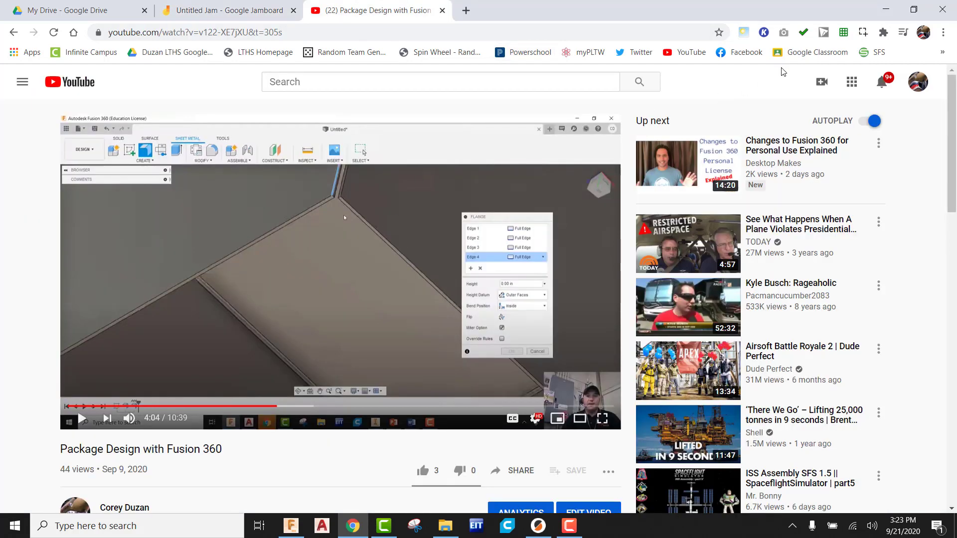
pyautogui.click(864, 36)
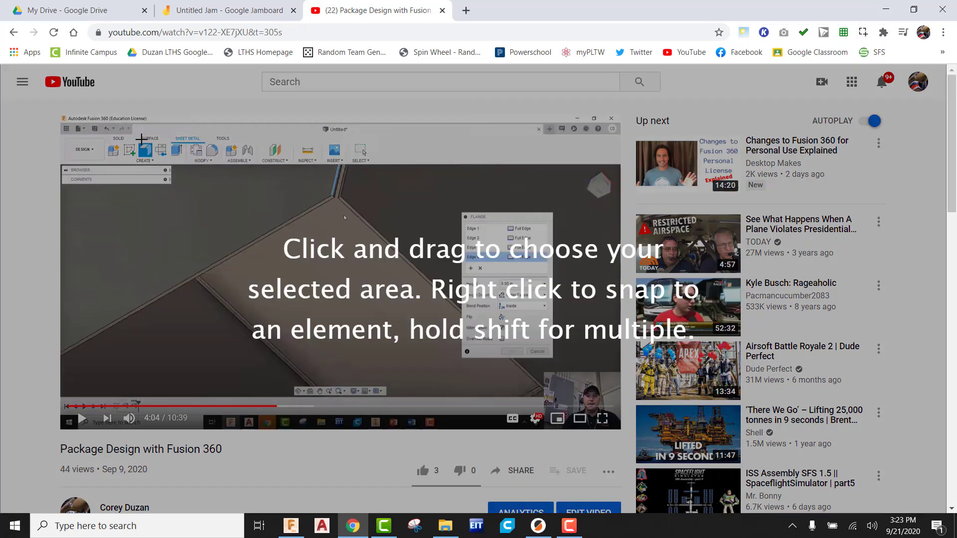
pyautogui.moveTo(52, 102); pyautogui.dragTo(630, 437)
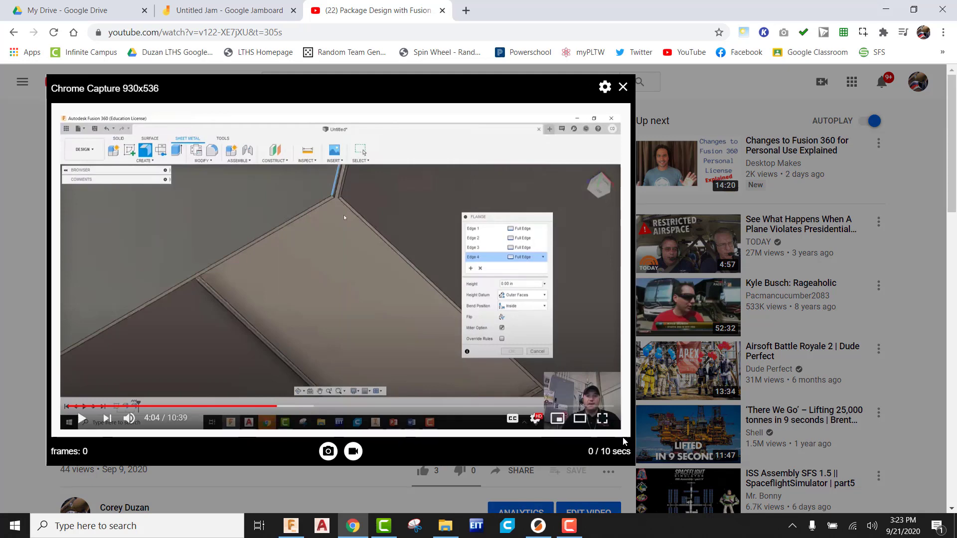
pyautogui.click(86, 422)
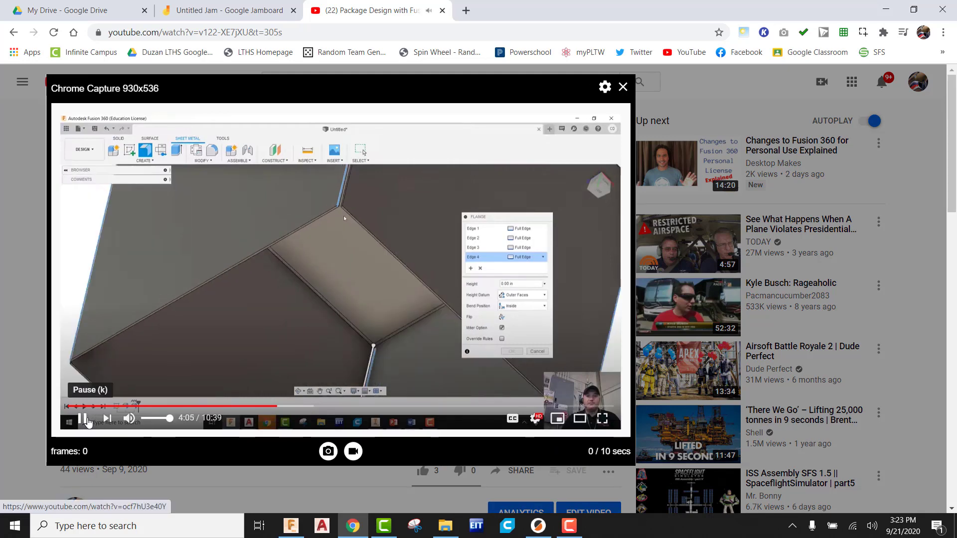
pyautogui.click(353, 451)
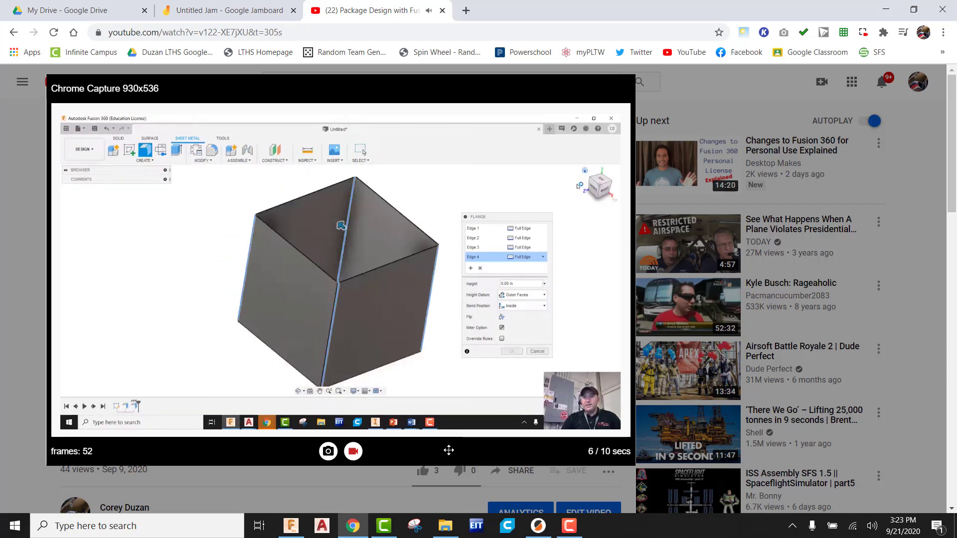
# - Stop recording, close the YouTube tab, and save the clip as the GIF 'Inventor'
pyautogui.click(355, 452)
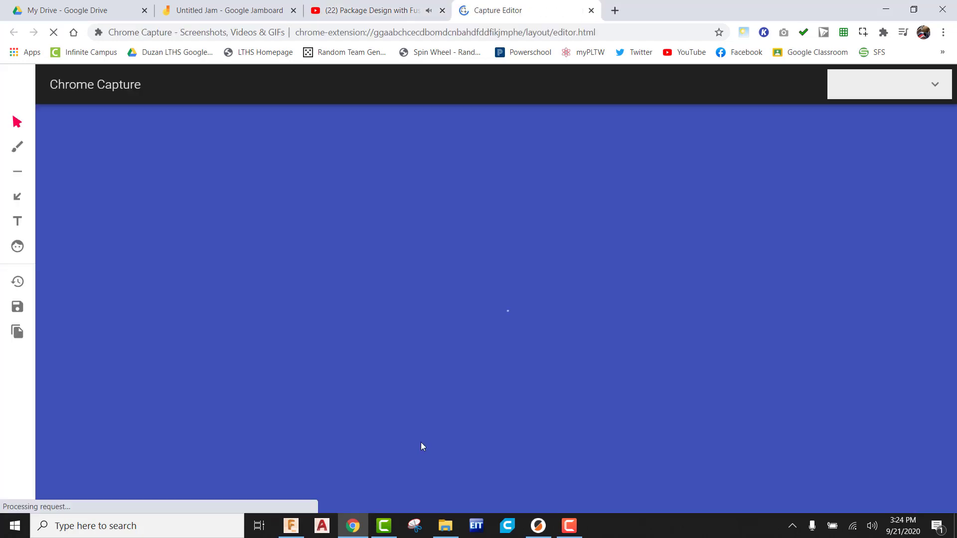
pyautogui.click(415, 18)
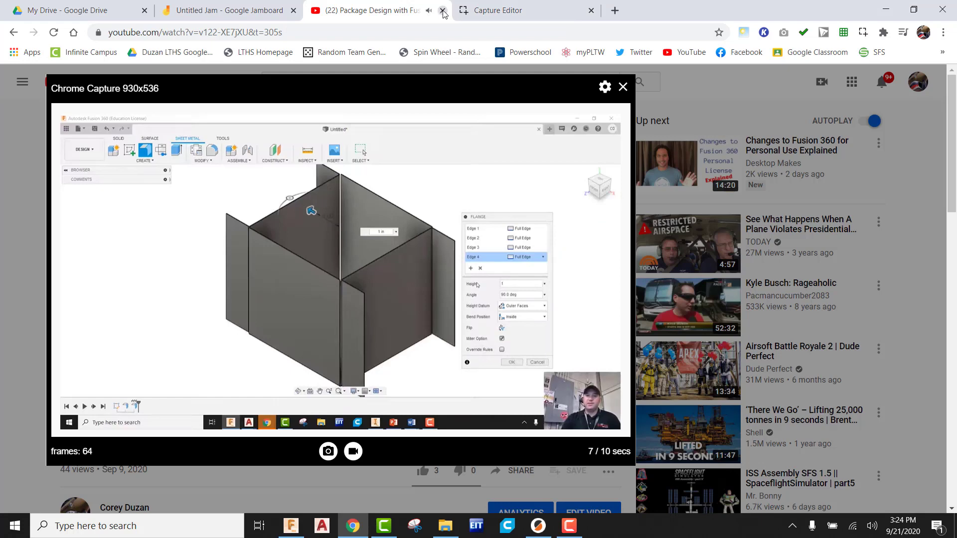
pyautogui.hotkey('ctrl', 'w')
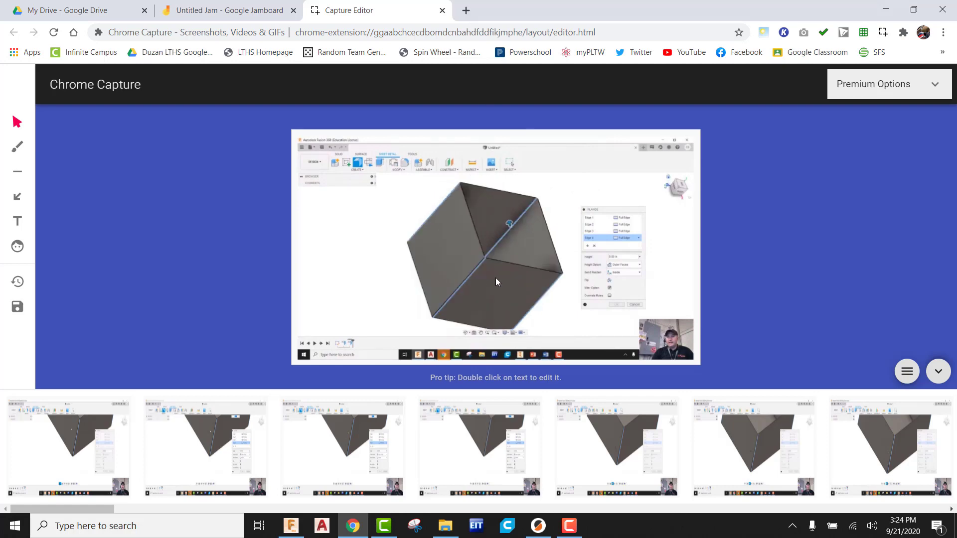
pyautogui.click(18, 307)
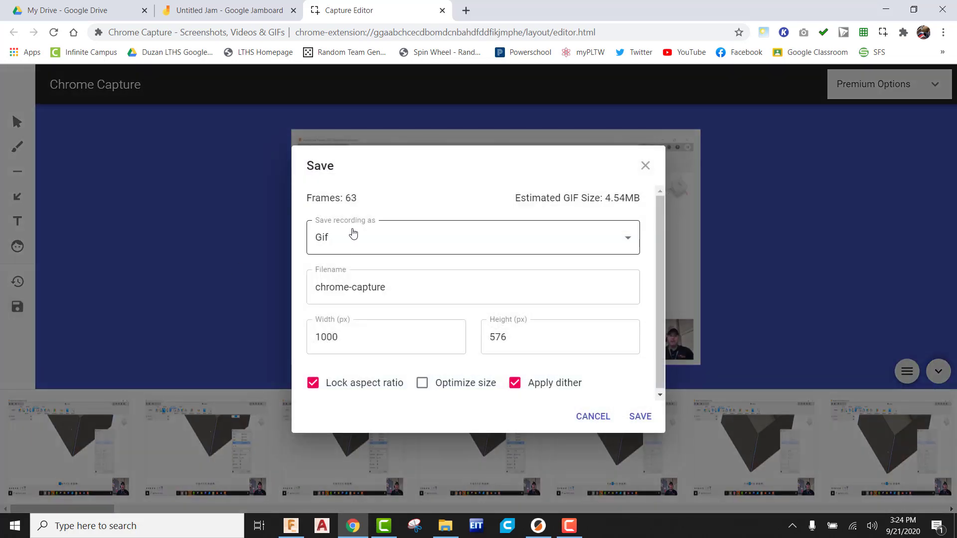
pyautogui.moveTo(397, 289); pyautogui.dragTo(288, 285)
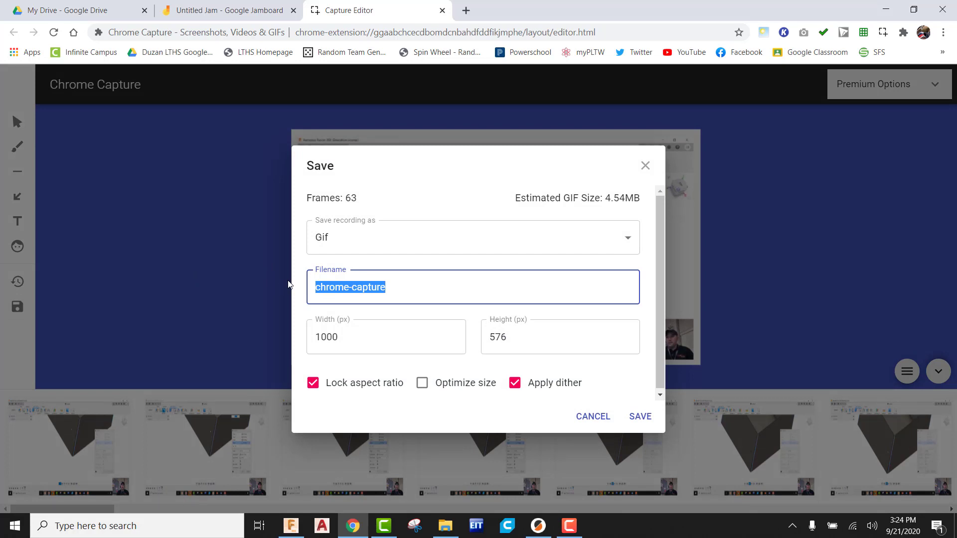
pyautogui.press('BackSpace')
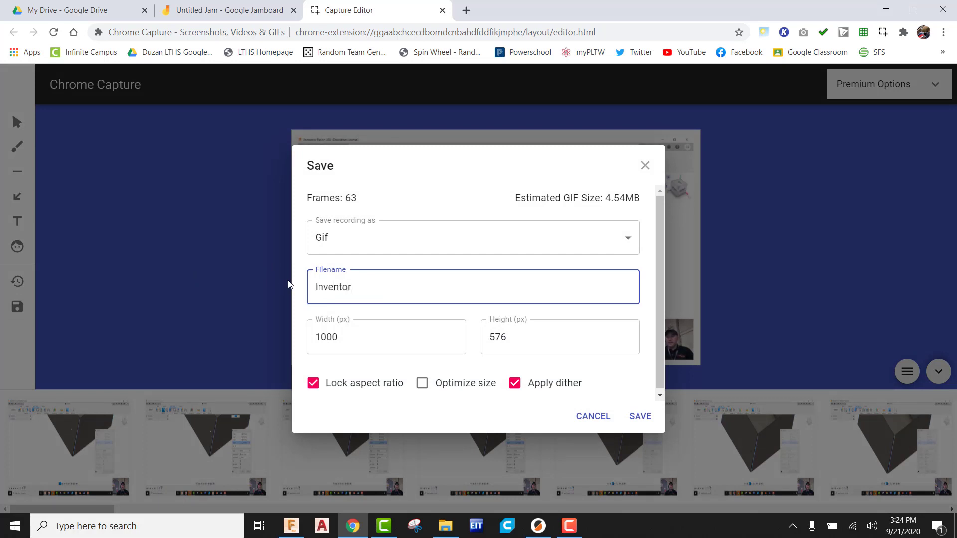
pyautogui.click(641, 418)
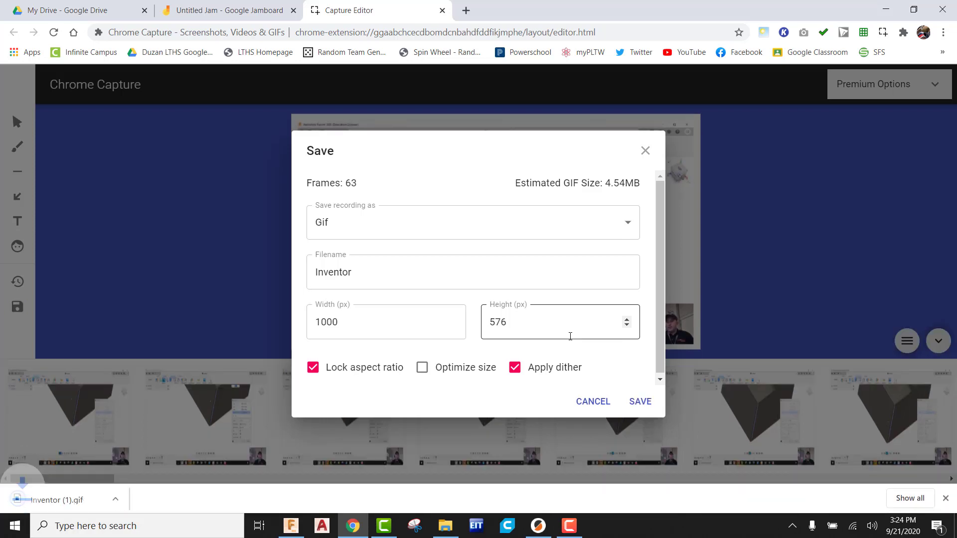
# - Upload Inventor (1).gif from Downloads and move it over the sketches, left of the model picture
pyautogui.click(219, 11)
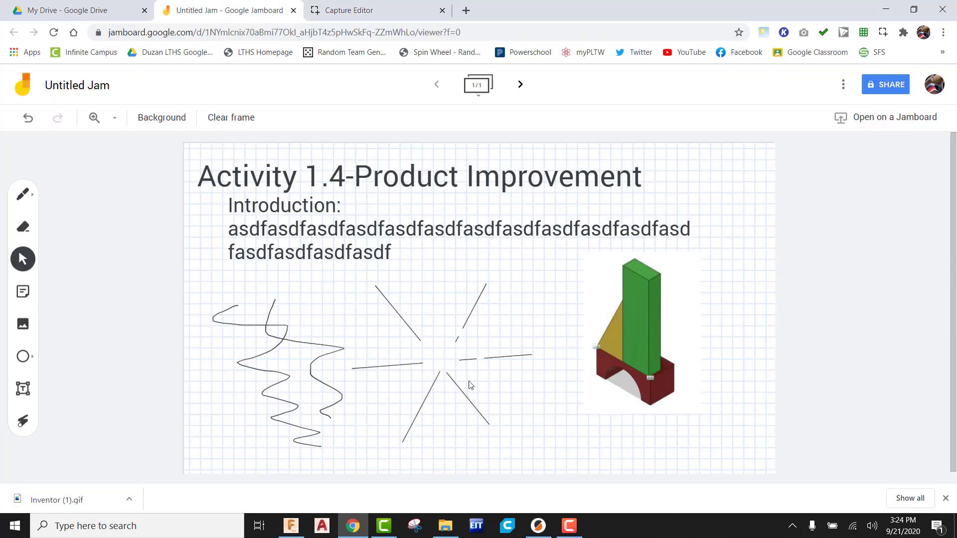
pyautogui.click(23, 324)
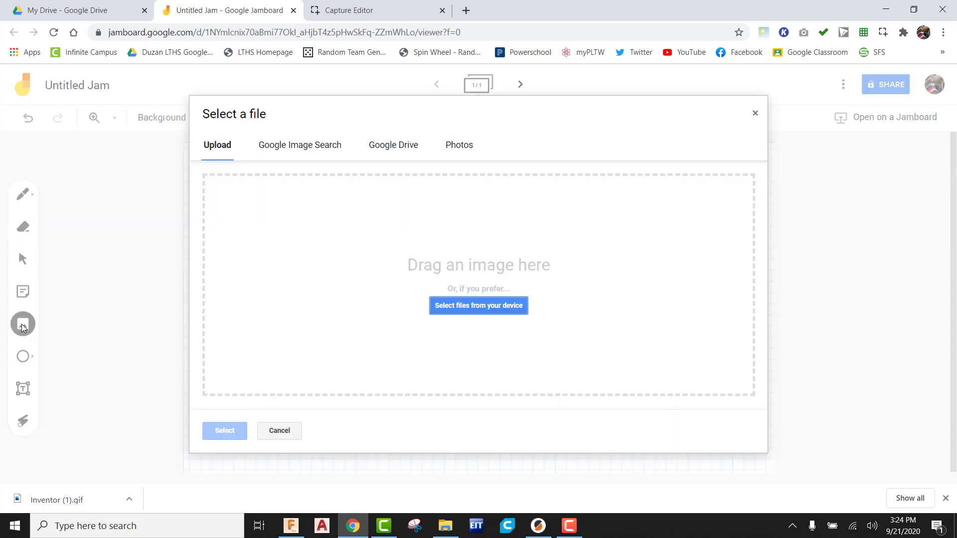
pyautogui.click(464, 310)
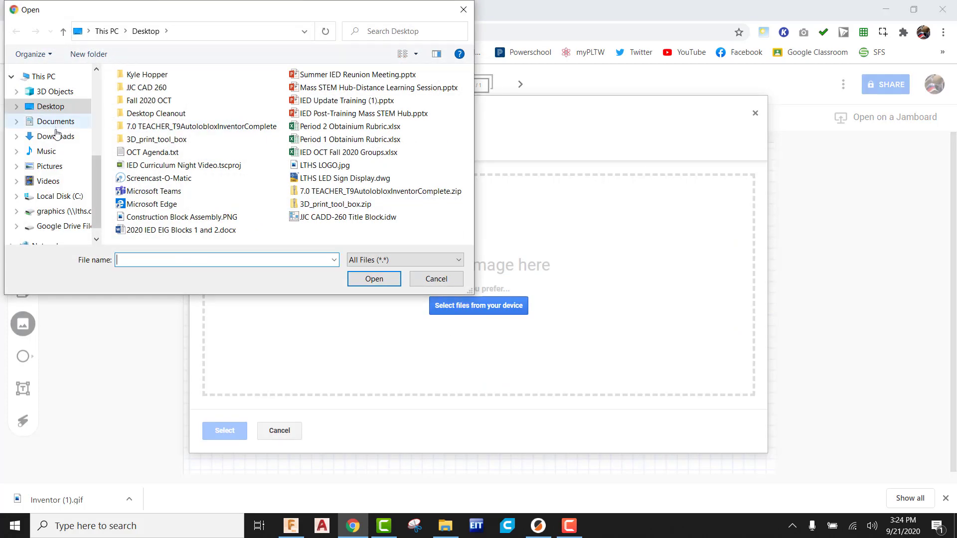
pyautogui.click(56, 136)
pyautogui.click(152, 105)
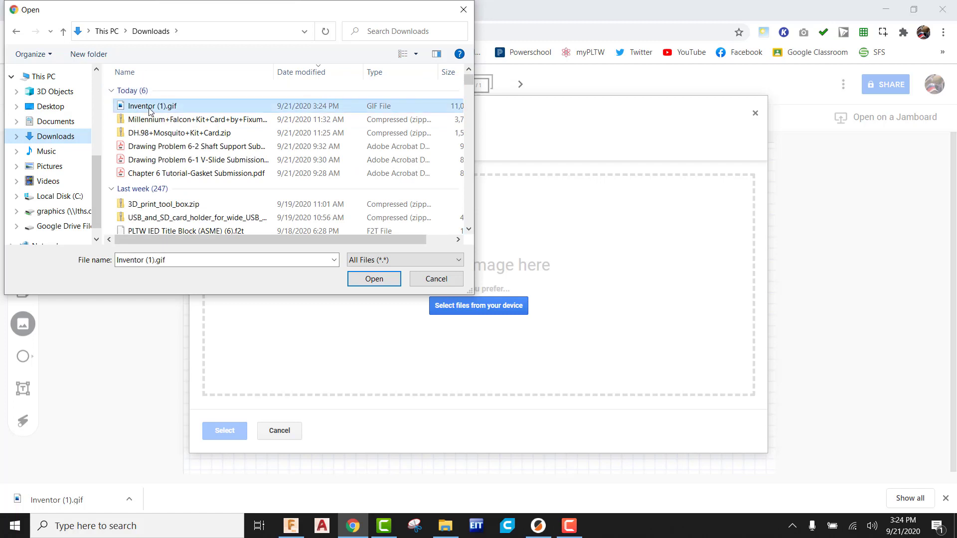
pyautogui.click(374, 278)
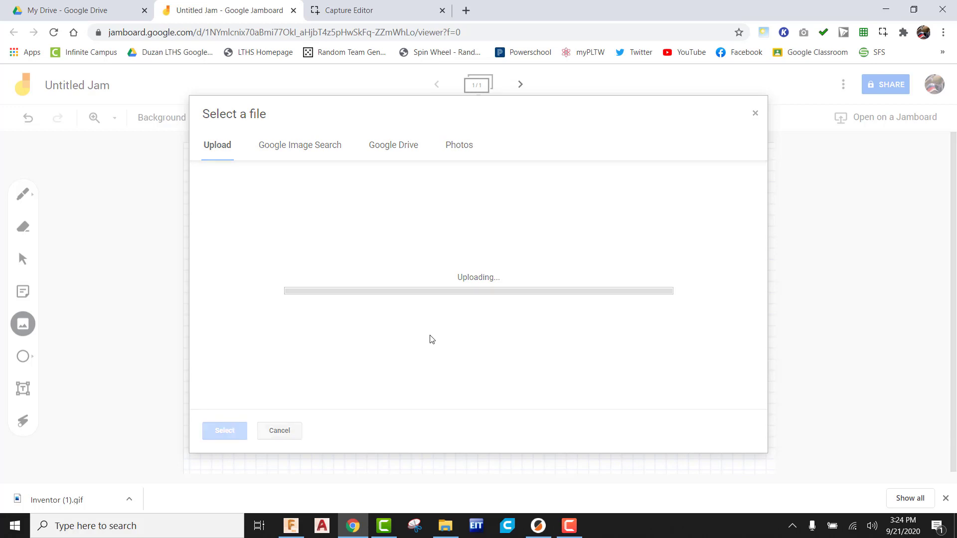
pyautogui.moveTo(415, 351); pyautogui.dragTo(396, 371)
pyautogui.click(702, 257)
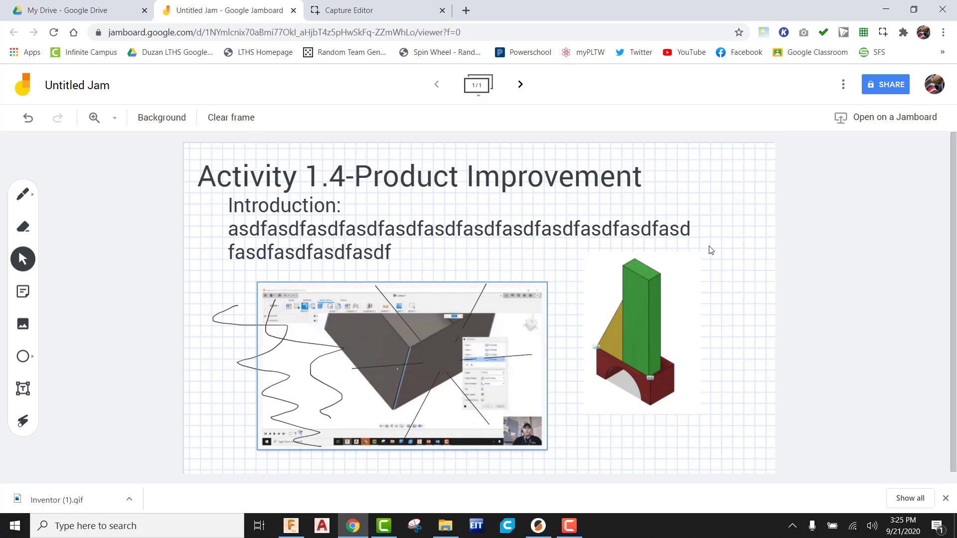
# - Add a second frame with a square-grid background
pyautogui.click(521, 84)
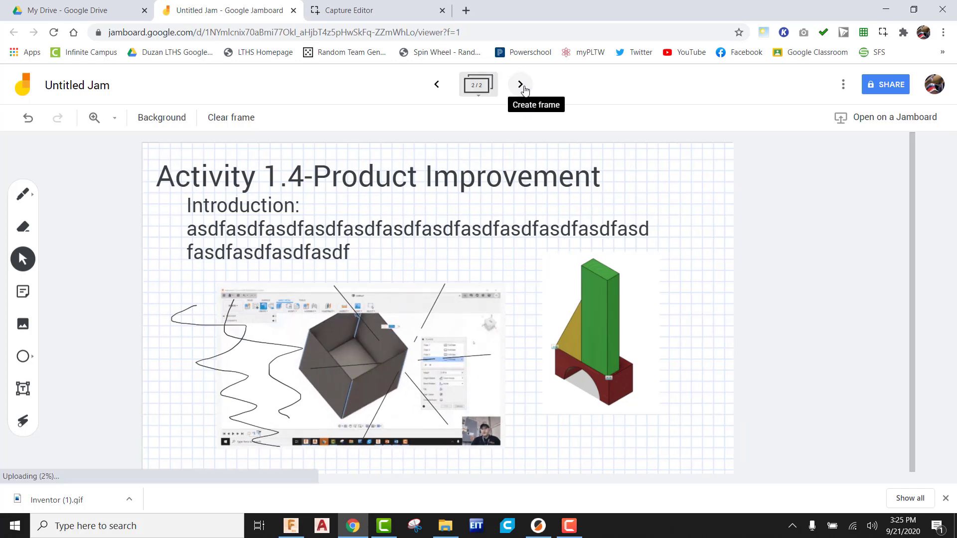
pyautogui.click(163, 119)
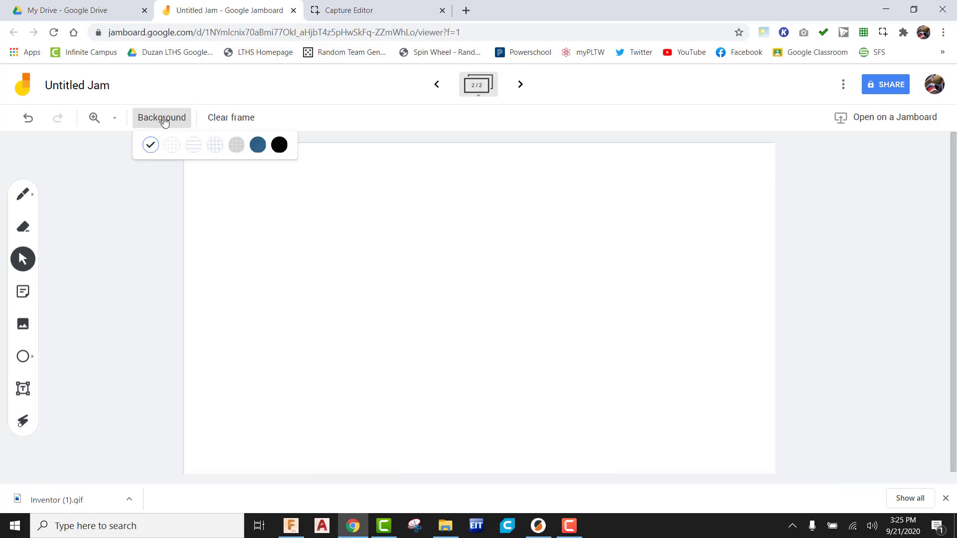
pyautogui.click(215, 145)
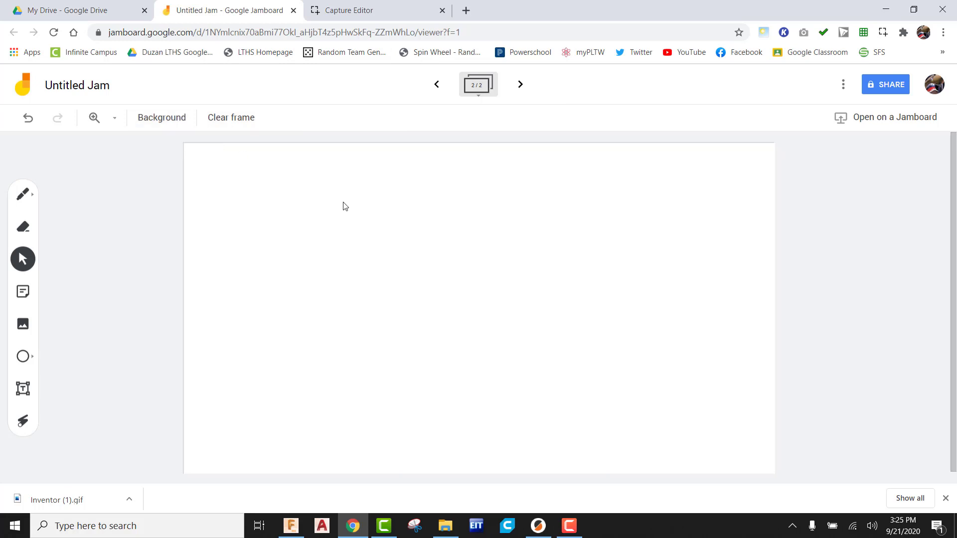
# - Add a third square-grid frame, then return to frame 1
pyautogui.click(521, 86)
pyautogui.click(170, 121)
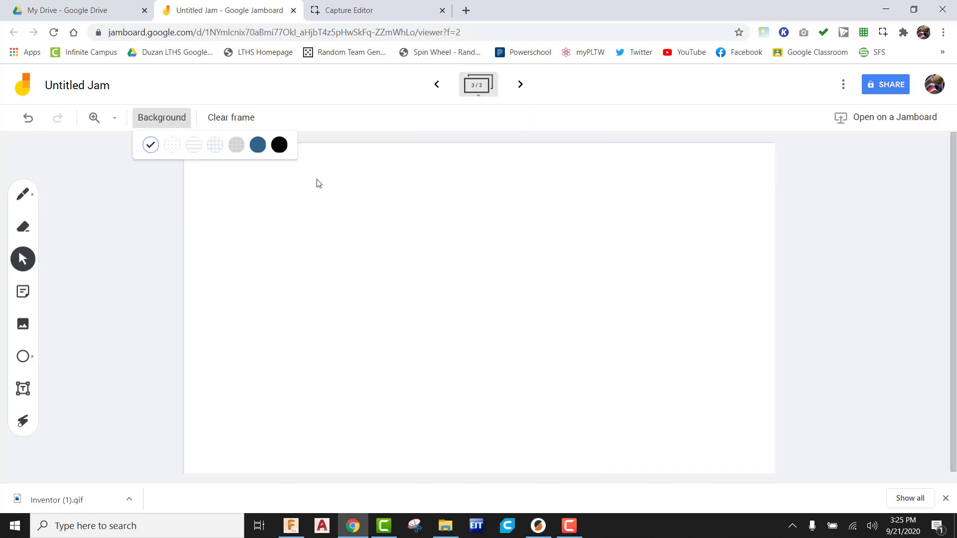
pyautogui.click(215, 146)
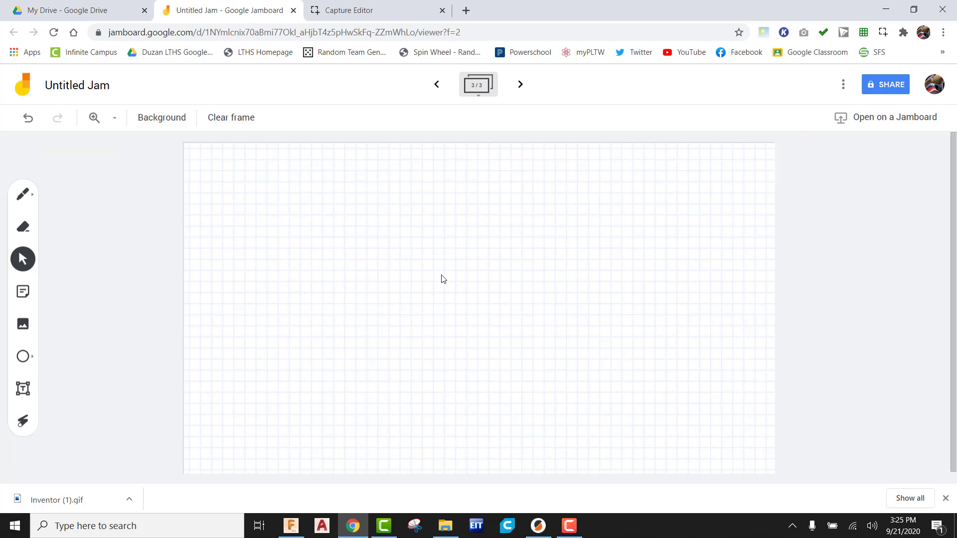
pyautogui.click(437, 84)
pyautogui.click(437, 84)
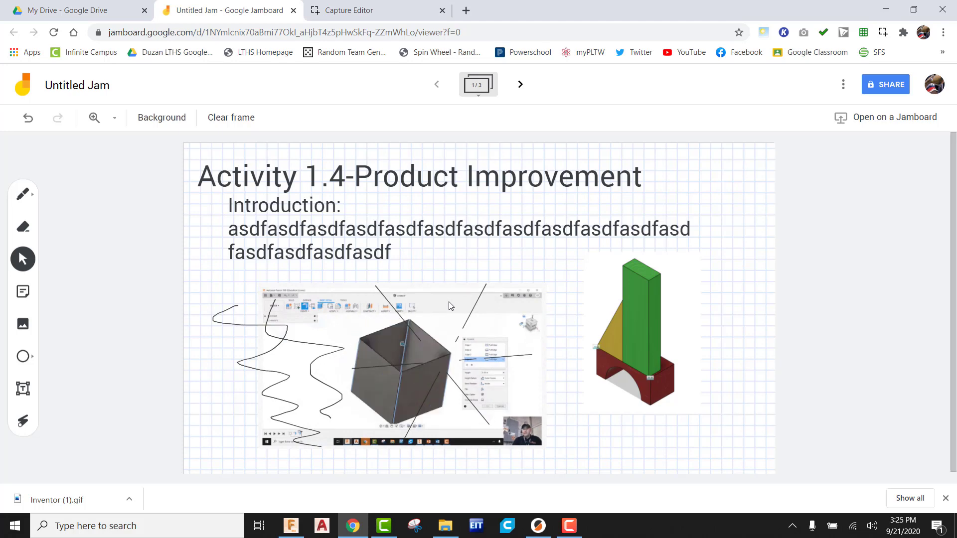
# - Review and close the jam's sharing settings, then bring up its actions menu for PDF download
pyautogui.click(884, 88)
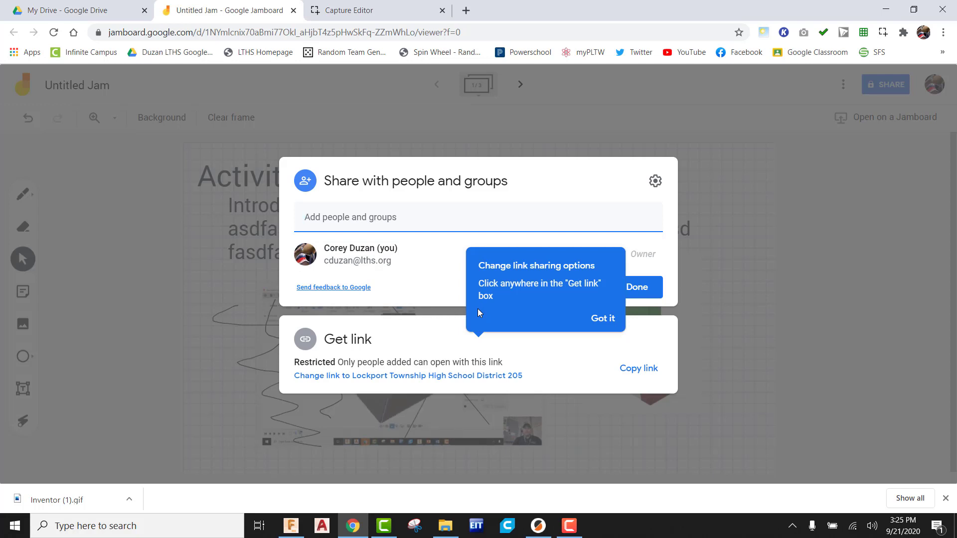
pyautogui.click(740, 264)
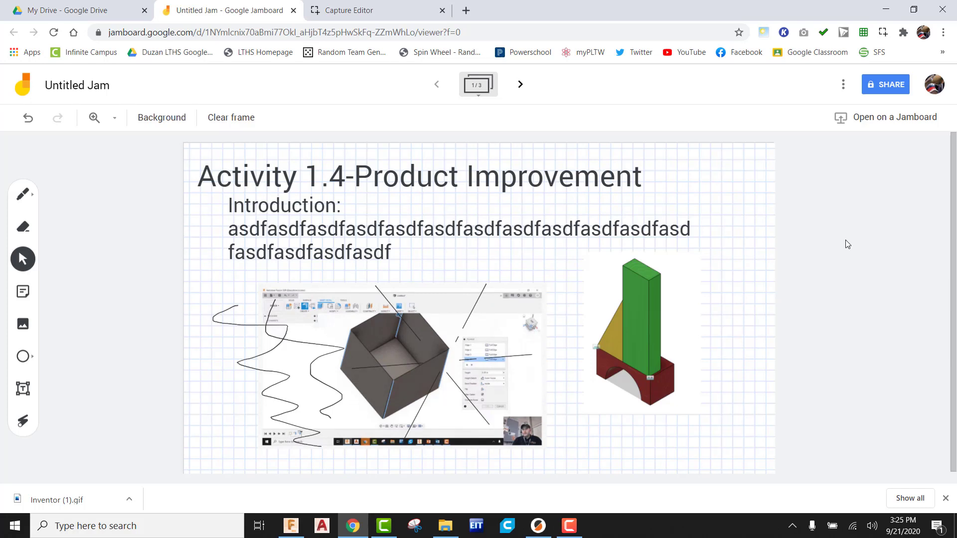
pyautogui.click(843, 85)
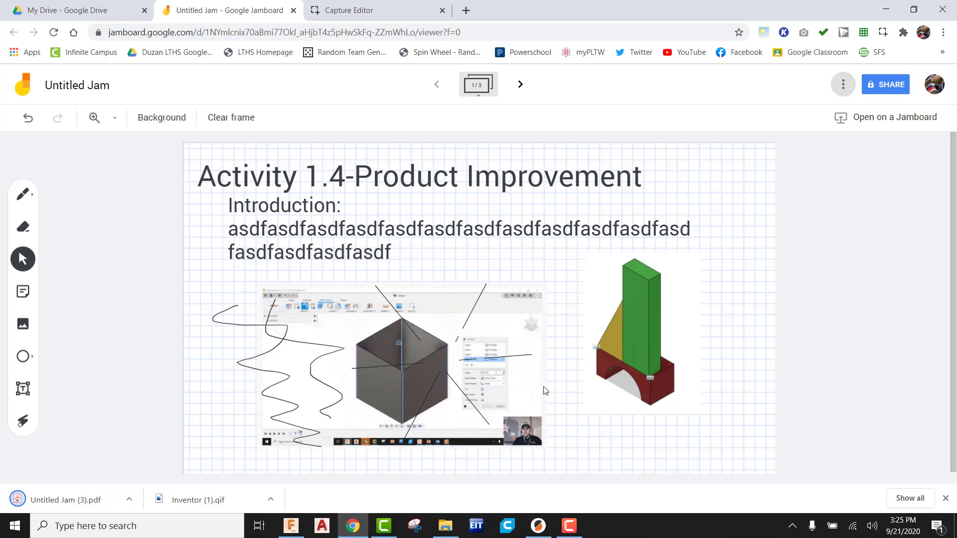
pyautogui.click(65, 499)
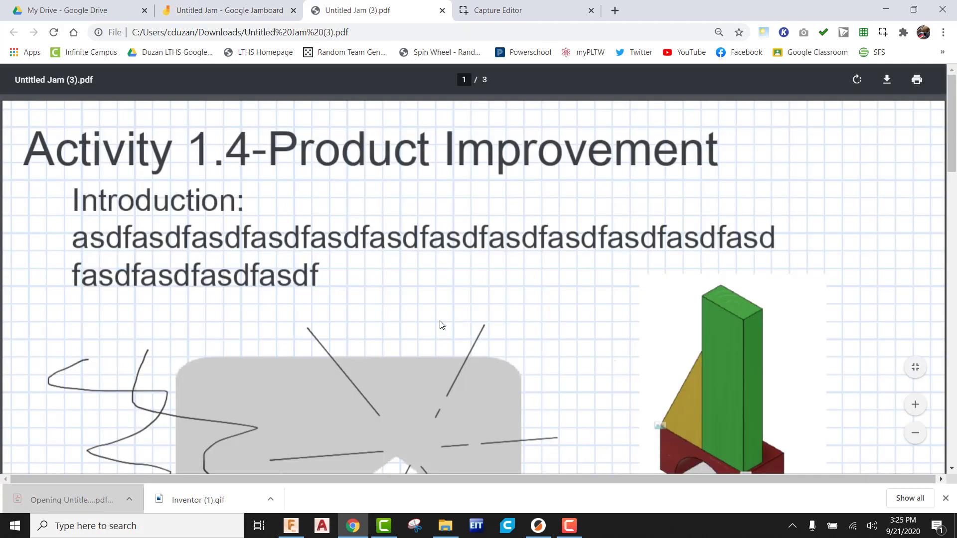
pyautogui.scroll(-5, 487, 352)
pyautogui.scroll(1, 545, 365)
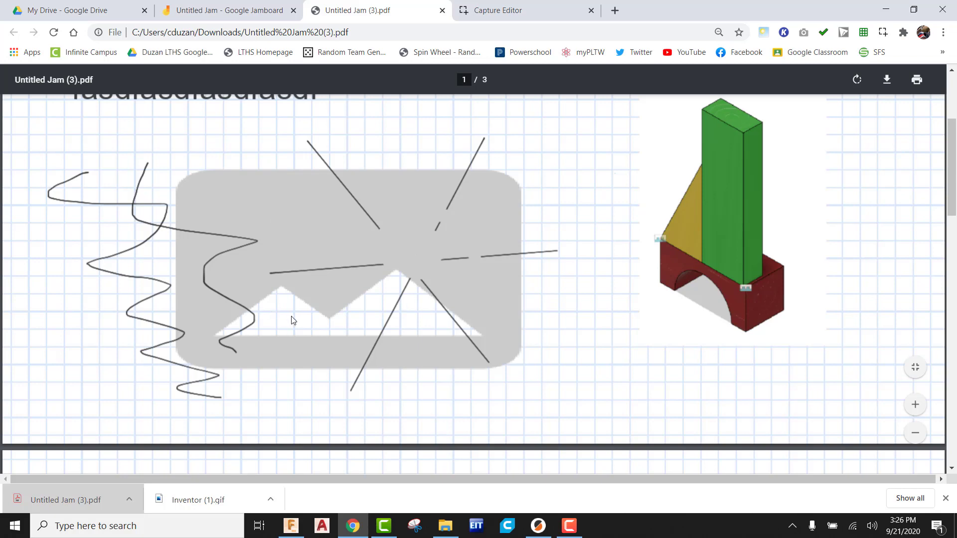
pyautogui.scroll(4, 418, 343)
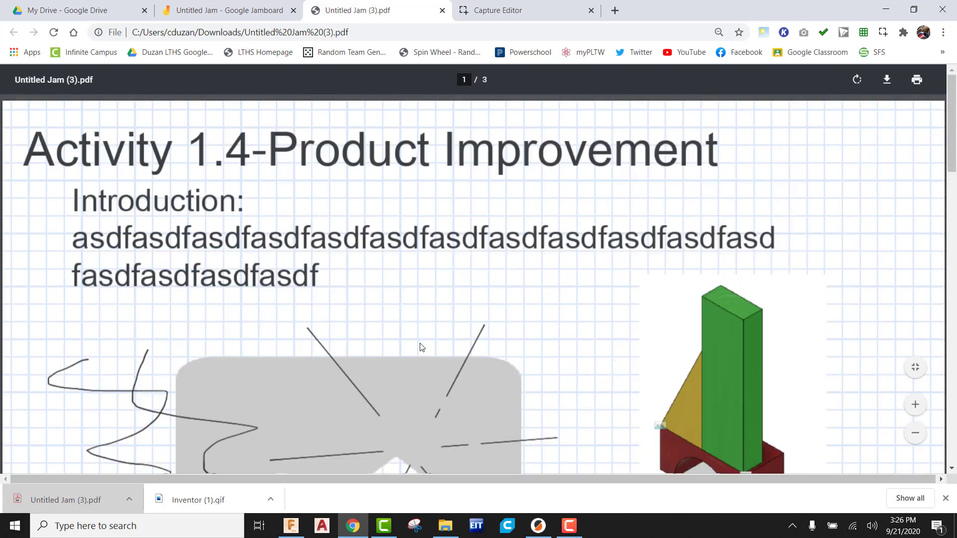
pyautogui.scroll(-6, 423, 349)
pyautogui.scroll(-10, 425, 352)
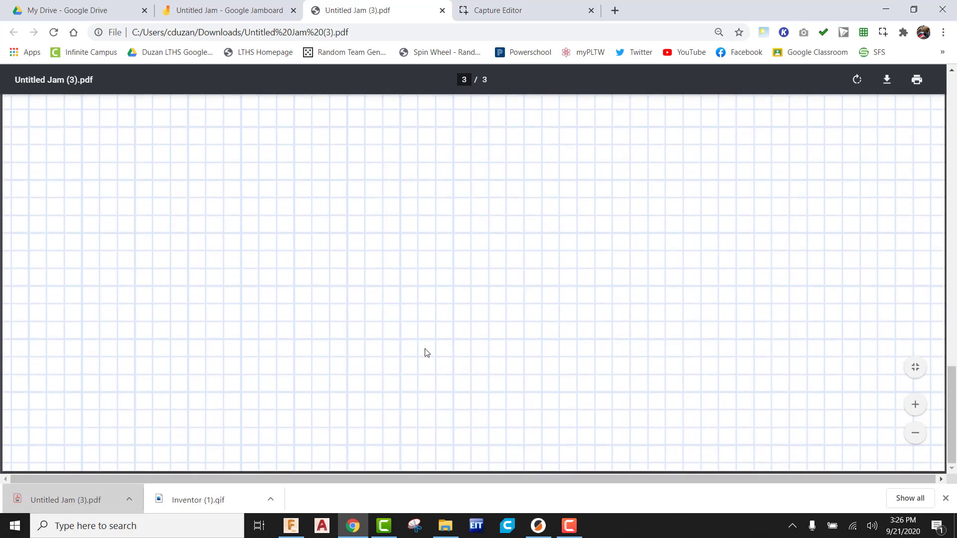
pyautogui.scroll(10, 426, 348)
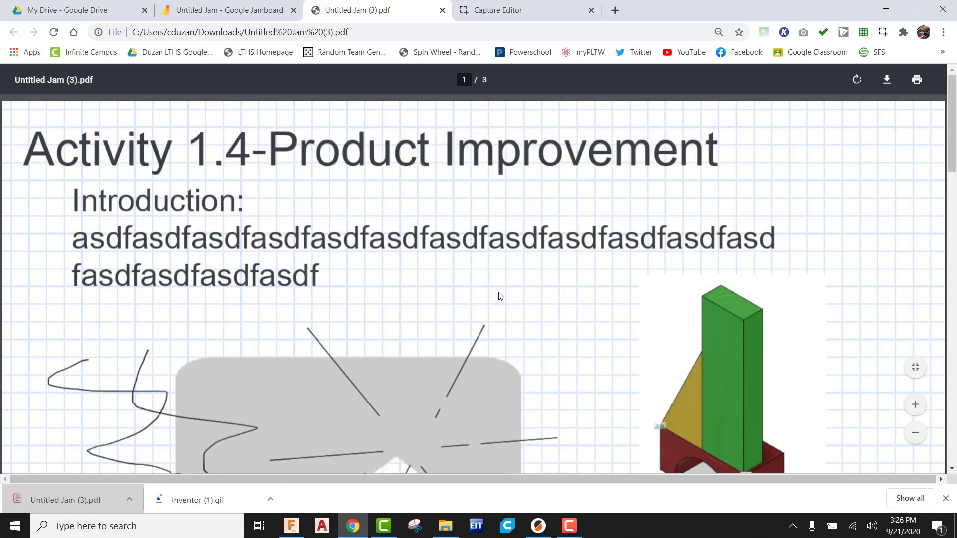
pyautogui.keyDown('ctrl'); pyautogui.scroll(-3, 500, 297); pyautogui.keyUp('ctrl')
pyautogui.keyDown('ctrl'); pyautogui.scroll(1, 500, 297); pyautogui.keyUp('ctrl')
pyautogui.scroll(1, 501, 296)
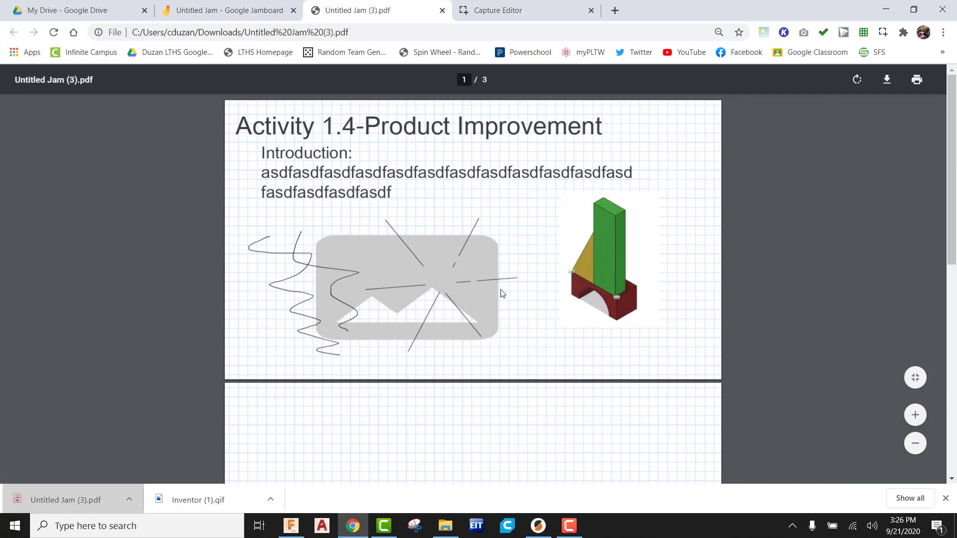